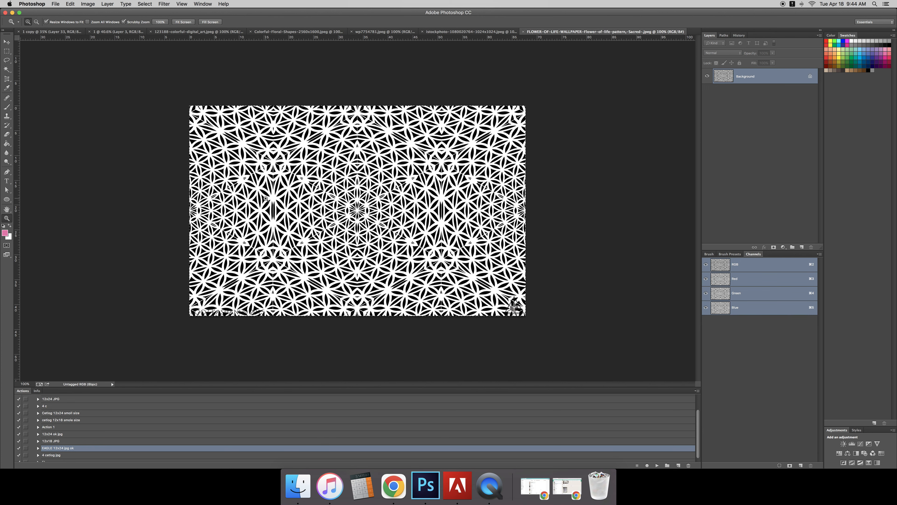
Copy the flower-of-life pattern and extend the canvas width to 200 percent, anchored at the middle of its left edge.
key("super+c")
key("super+alt+c")
left_click(441, 266)
left_click(469, 219)
left_click(462, 201)
type("200")
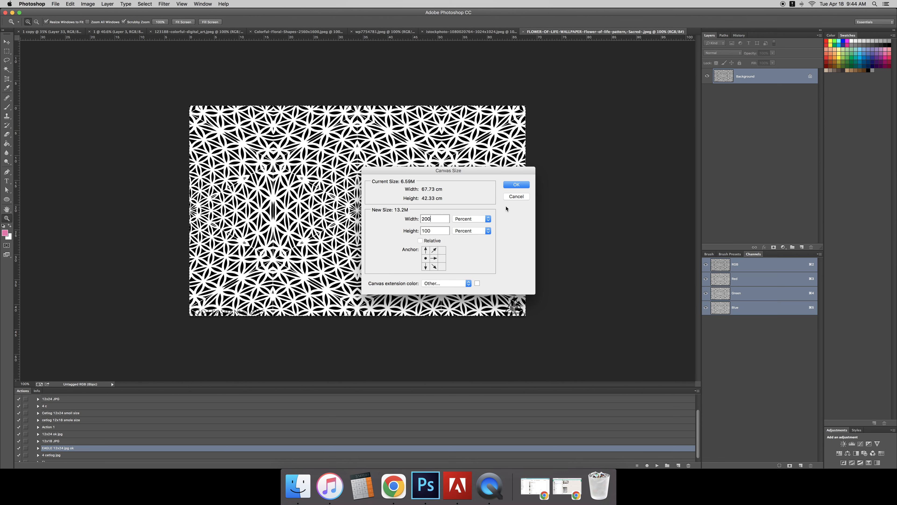
left_click(509, 184)
Paste the copied pattern into the empty right half, merge it with the background, and select the whole image.
left_click_drag(461, 197, 371, 202)
key("m")
key("super+v")
key("z")
key("super+e")
key("super+a")
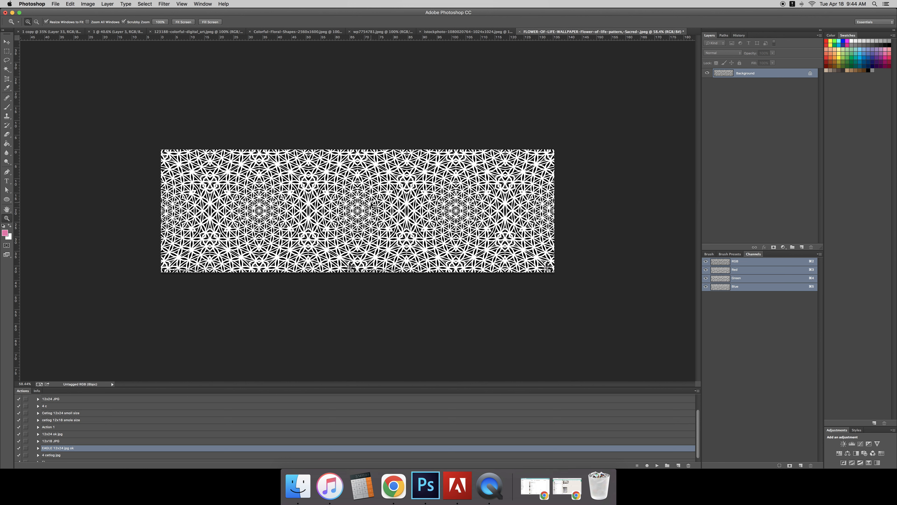
key("alt+super+c")
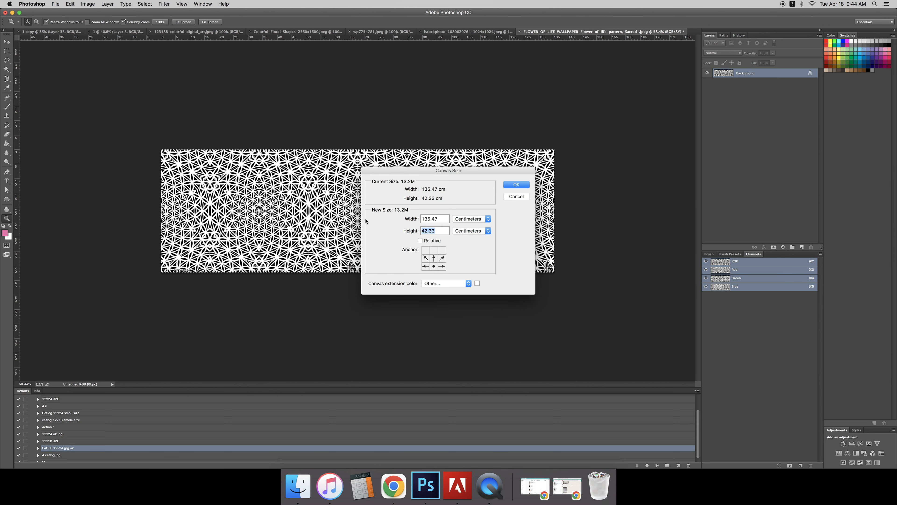
key("Return")
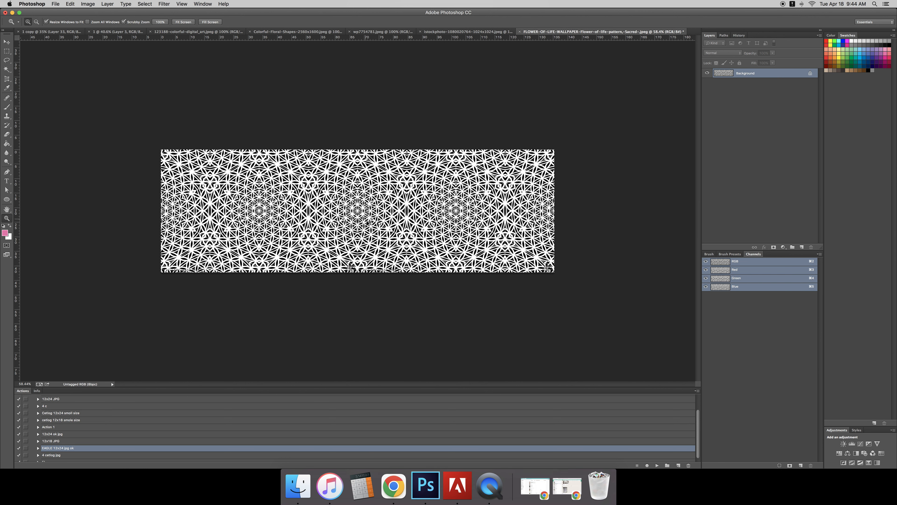
key("alt+super+c")
left_click(467, 230)
left_click(466, 201)
key("BackSpace")
type("200")
key("Return")
key("super+z")
Extend the canvas height to 200 percent, anchored at the top center so the new space is added below.
key("alt+super+c")
left_click(470, 220)
left_click(470, 191)
key("Tab")
key("BackSpace")
type("200")
left_click(434, 250)
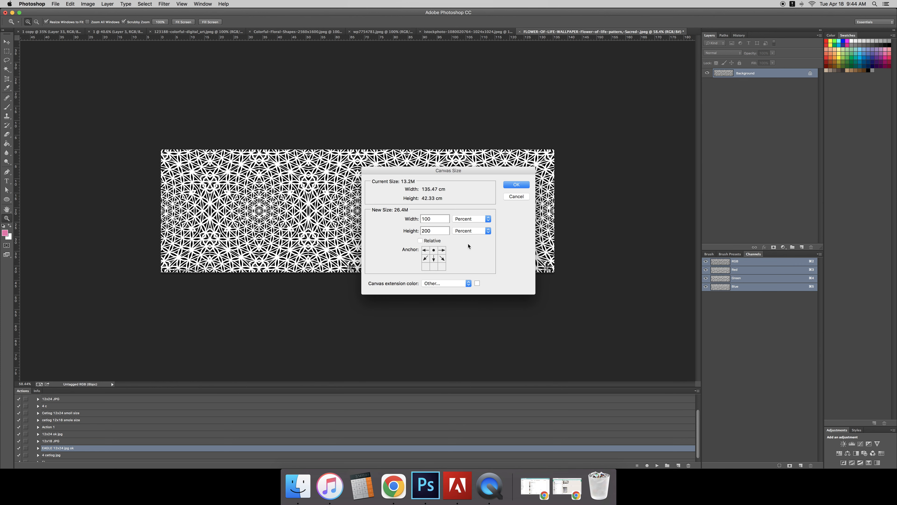
left_click(517, 184)
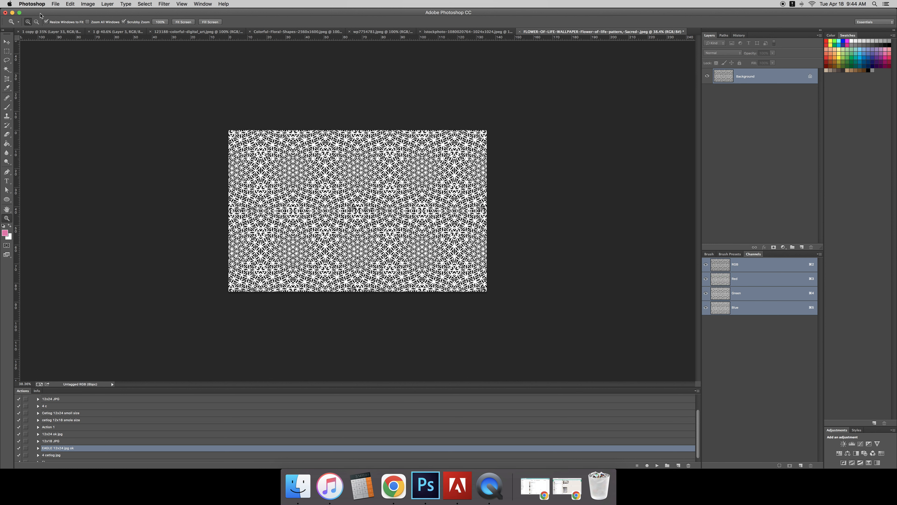
Apply a Threshold adjustment to the tiled flower-of-life pattern.
left_click(90, 5)
mouse_move(108, 28)
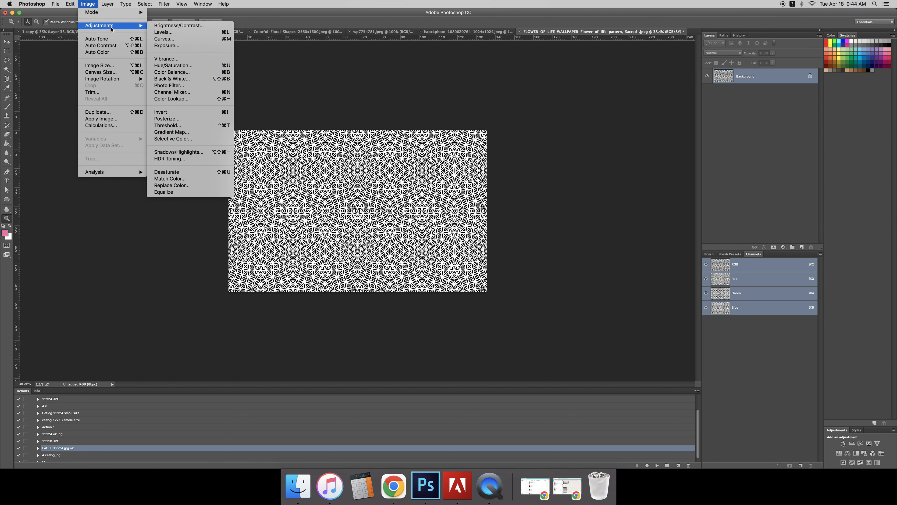
left_click(224, 130)
key("Return")
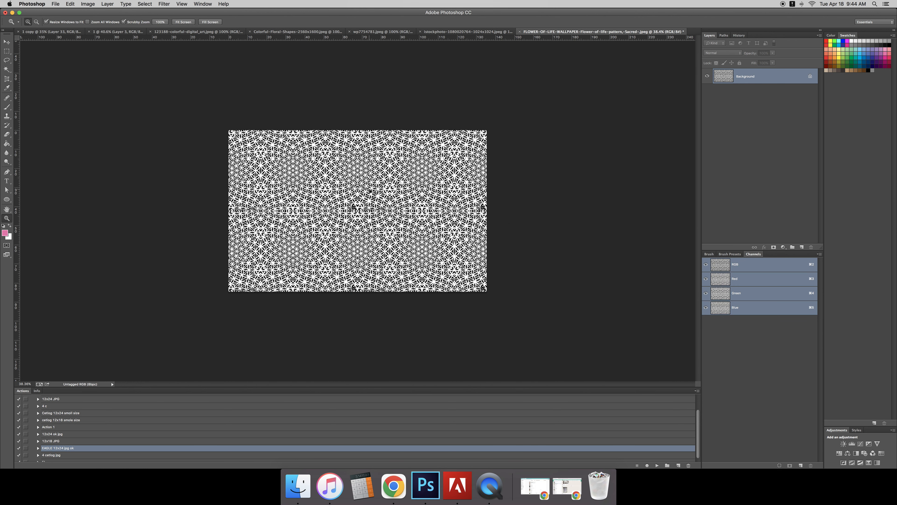
Paste the tiled pattern above Layer 0 in the striped document 1, hide the other color layers, and set its opacity to 10%.
key("super+c")
key("ctrl+Tab")
key("ctrl+Tab")
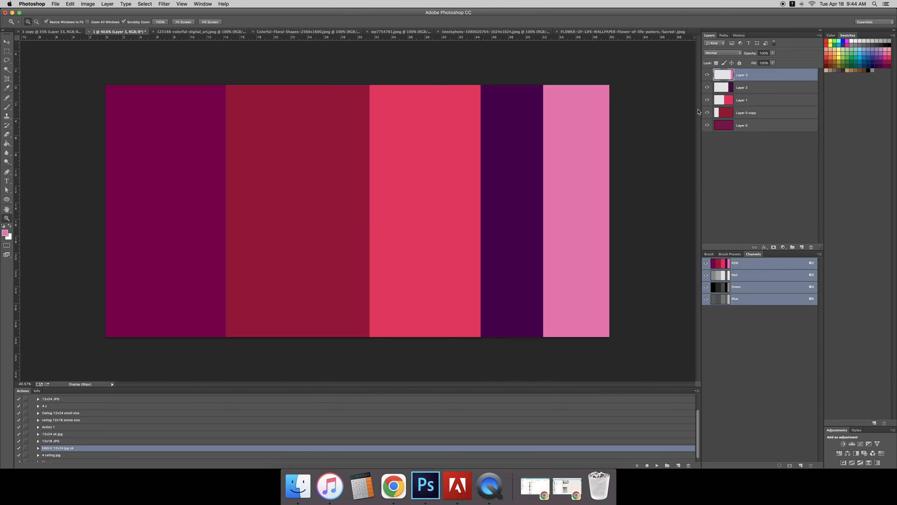
left_click(727, 126)
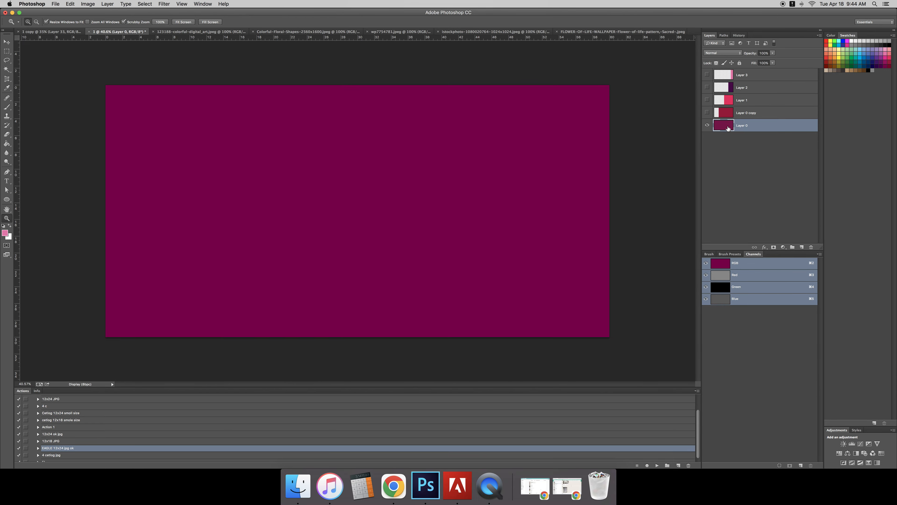
key("super+v")
scroll(453, 136, "down", 3)
key("1")
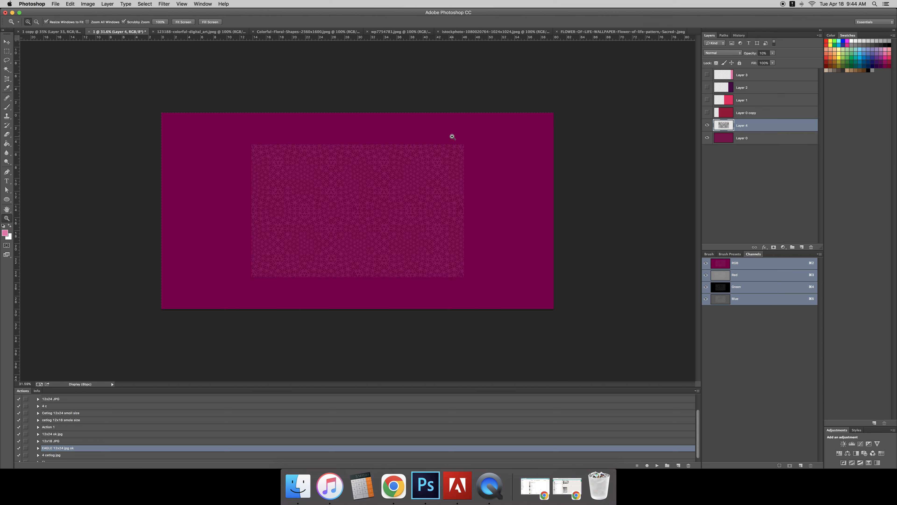
Stretch the pattern layer with Free Transform so it covers the entire maroon canvas.
key("super+t")
left_click_drag(436, 166, 346, 134)
left_click_drag(374, 240, 462, 298)
left_click_drag(464, 243, 553, 310)
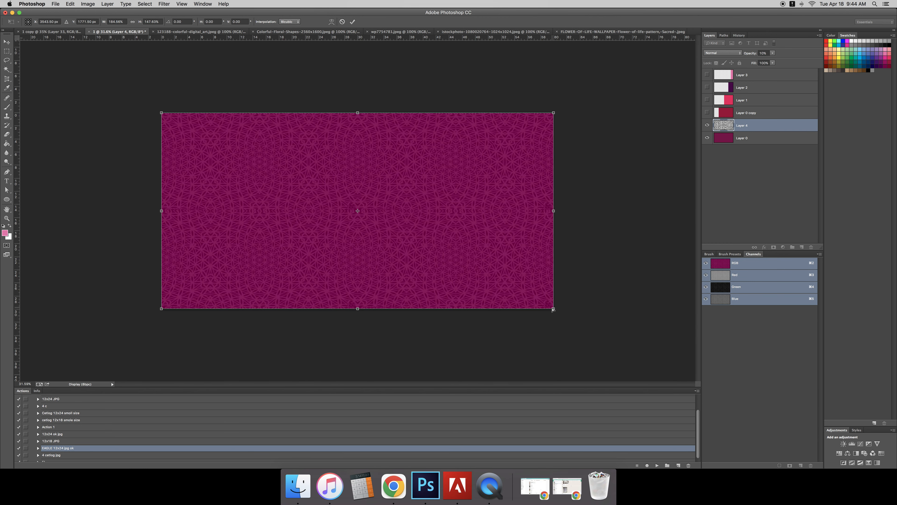
key("Return")
key("z")
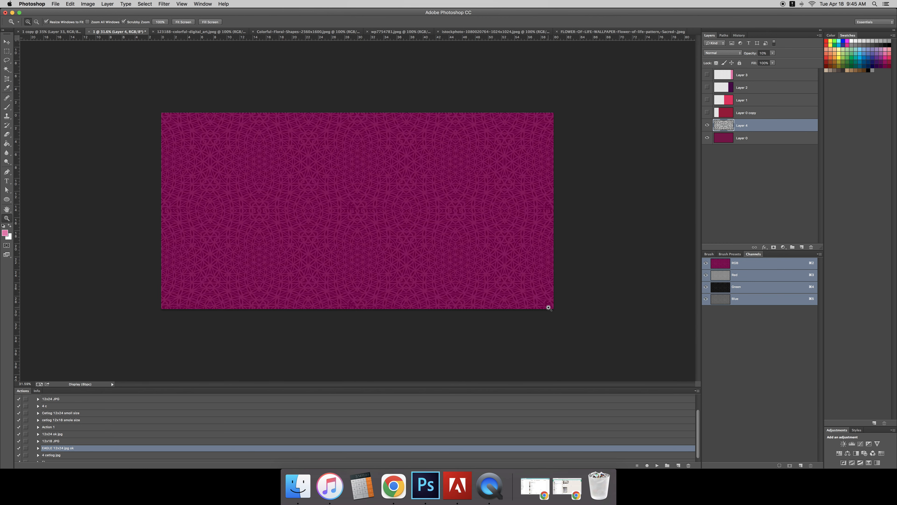
Copy the fitted pattern into a new alpha channel and view that channel up close.
left_click(727, 128, "super")
key("super+c")
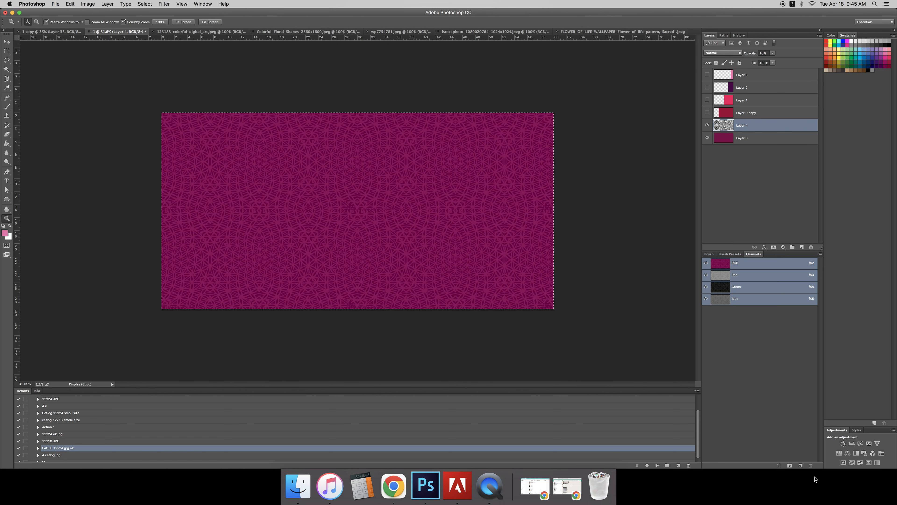
left_click(801, 465)
key("super+v")
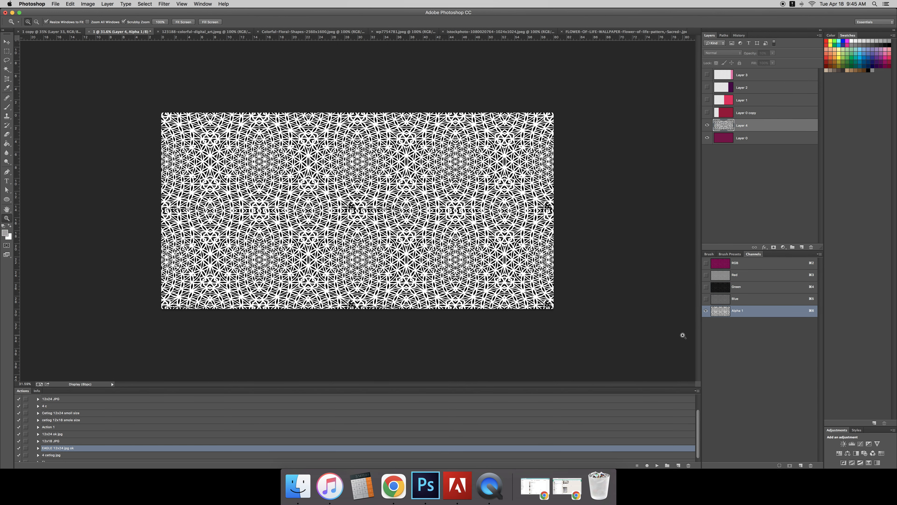
key("super+2")
left_click(721, 311)
key("super+space")
left_click_drag(432, 279, 477, 305)
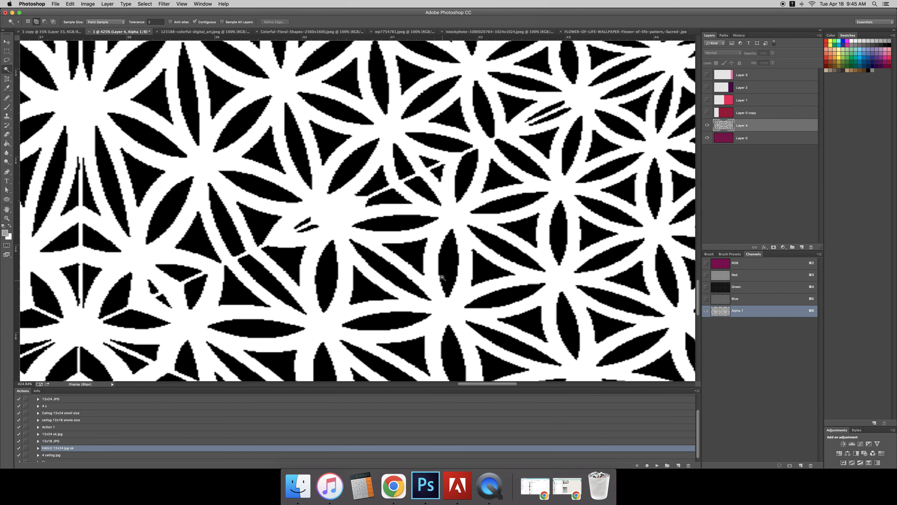
Deselect and apply a Threshold of level 128 to the Alpha 1 channel's pattern.
key("super+d")
left_click(88, 4)
mouse_move(116, 25)
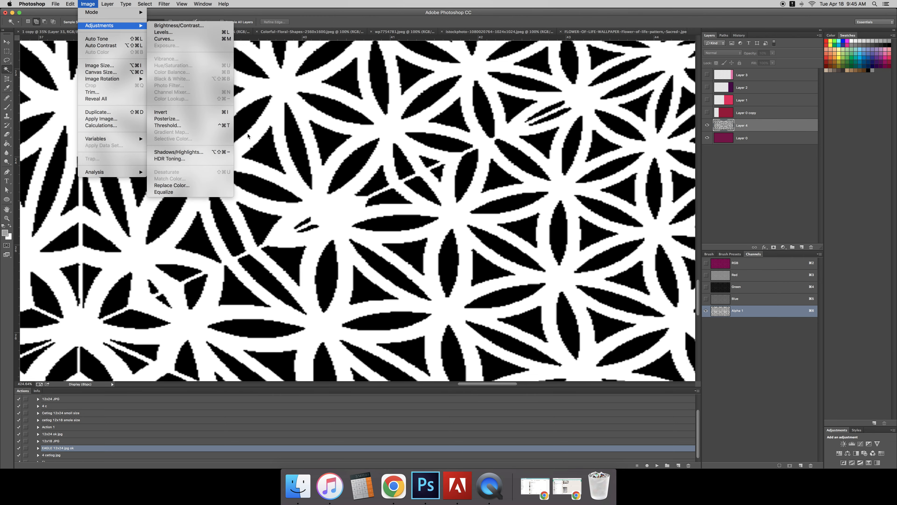
left_click(199, 126)
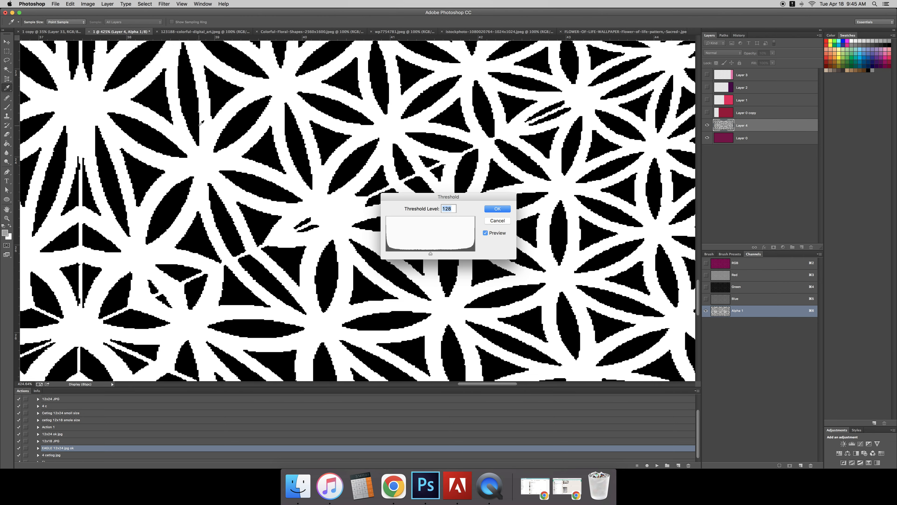
key("Return")
key("z")
left_click_drag(345, 191, 304, 192)
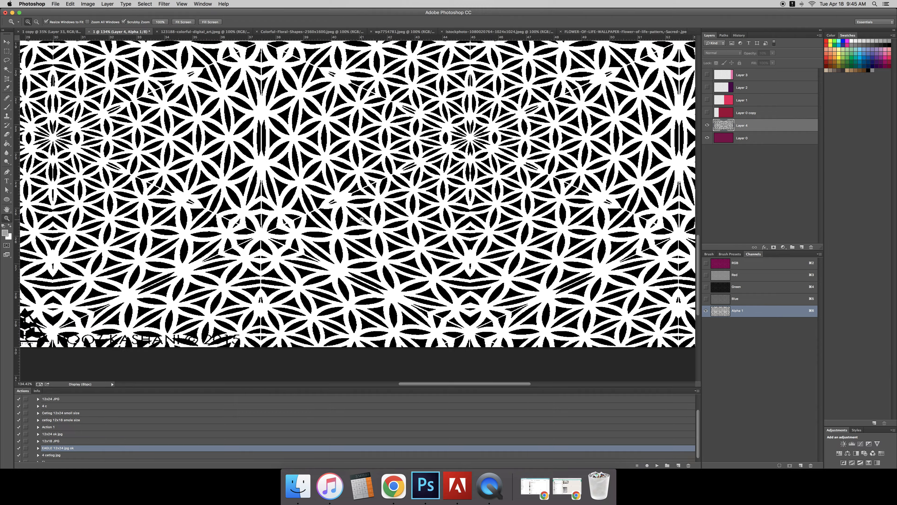
Select all similarly colored areas of the Alpha 1 pattern with the Magic Wand and return to the RGB composite.
left_click(362, 219)
key("w")
right_click(372, 224)
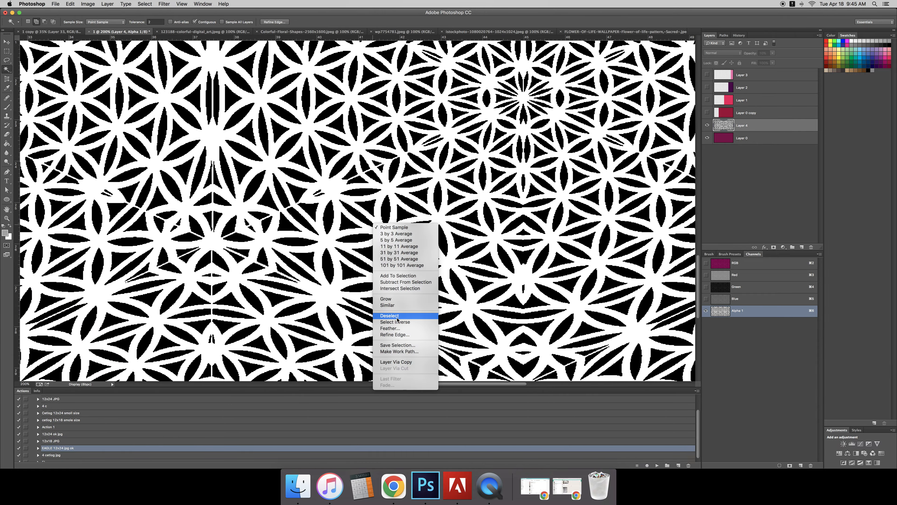
left_click(398, 305)
key("super+2")
key("z")
left_click_drag(431, 290, 362, 282)
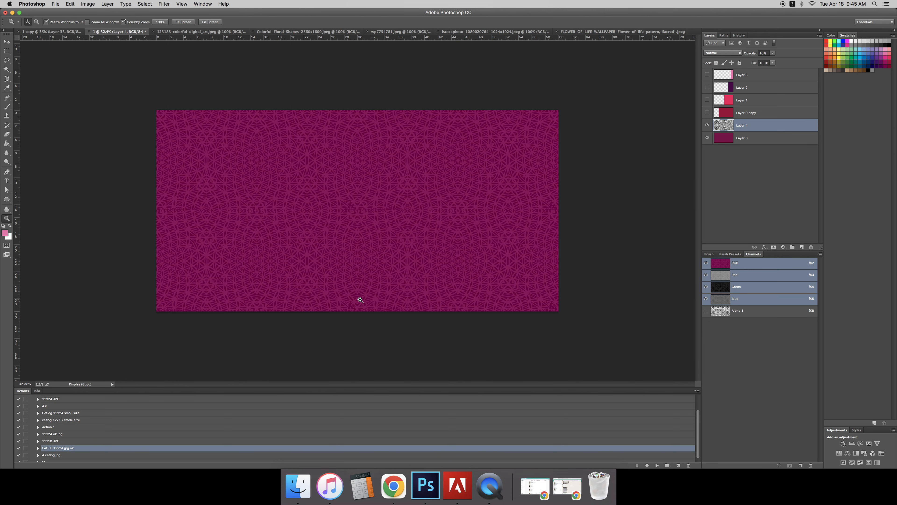
Switch to the black-and-white mandala image and apply a Threshold adjustment at level 172.
key("ctrl+Tab")
key("ctrl+shift+Tab")
key("ctrl+Tab")
key("ctrl+Tab")
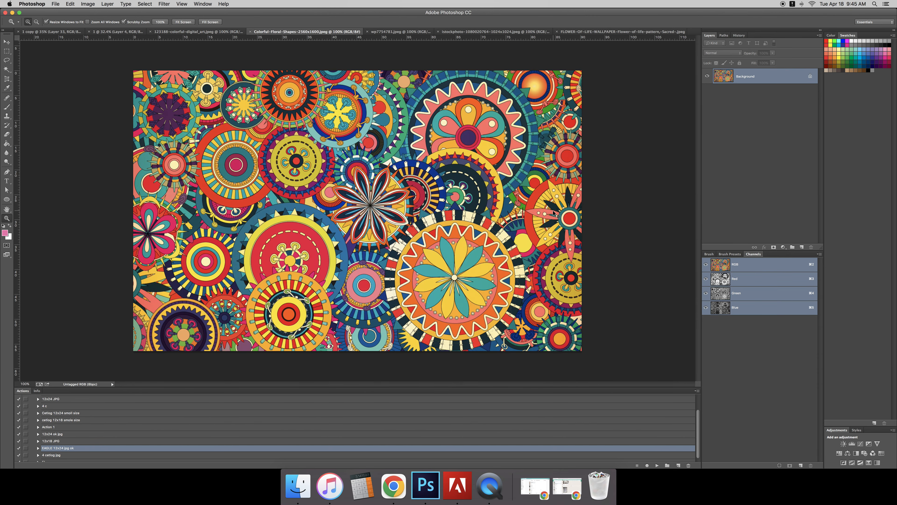
key("ctrl+Tab")
key("ctrl+Tab")
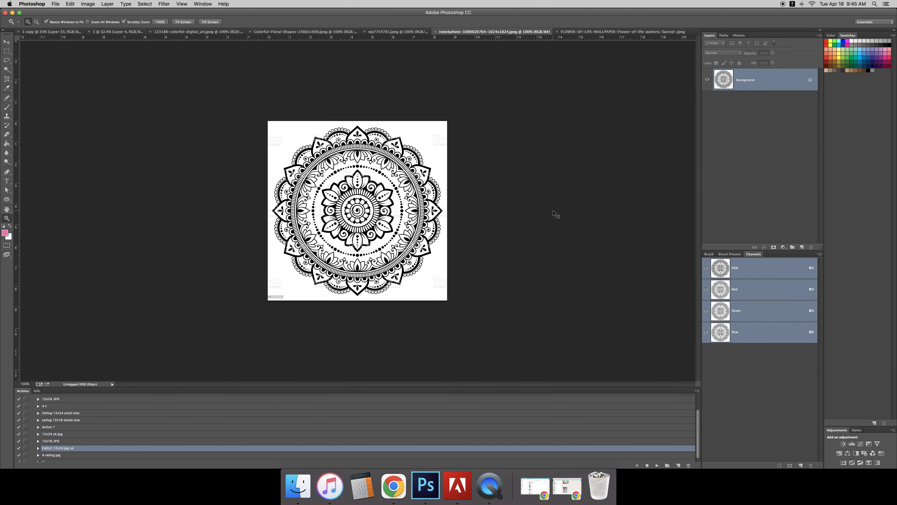
key("w")
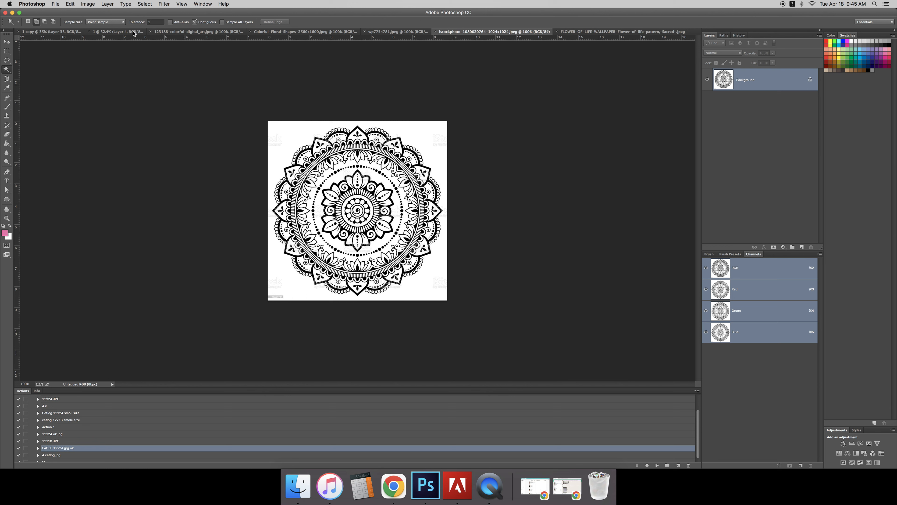
left_click(95, 4)
mouse_move(106, 25)
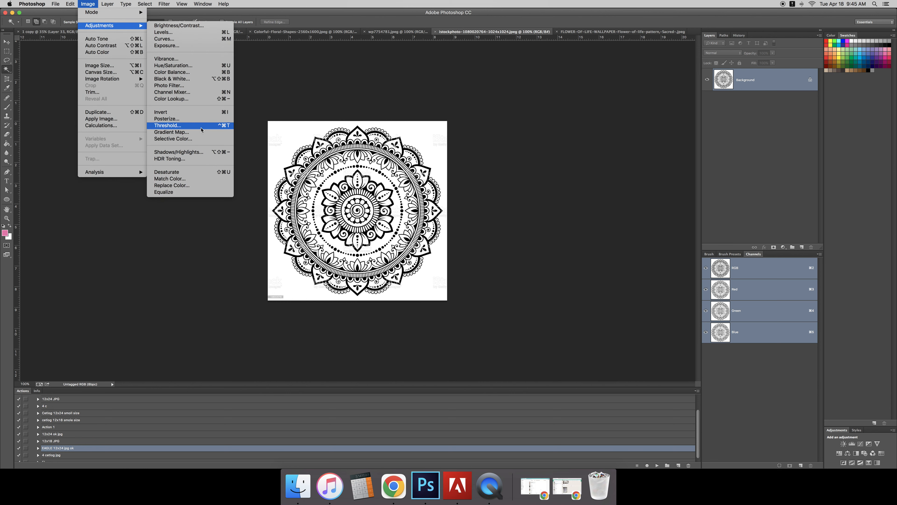
left_click(193, 125)
left_click_drag(430, 255, 450, 255)
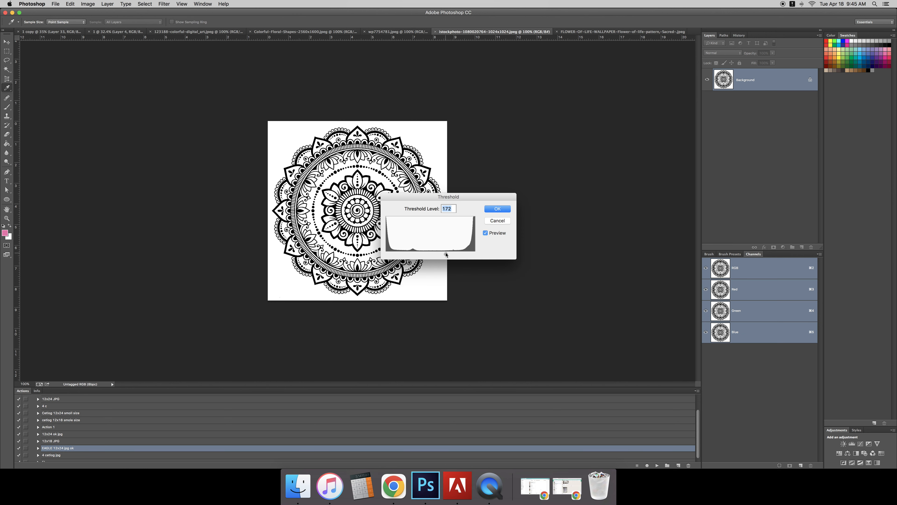
left_click(497, 209)
Select the mandala's black linework with the Magic Wand and Similar, and bring a copy into document 1 above the pattern layer.
key("w")
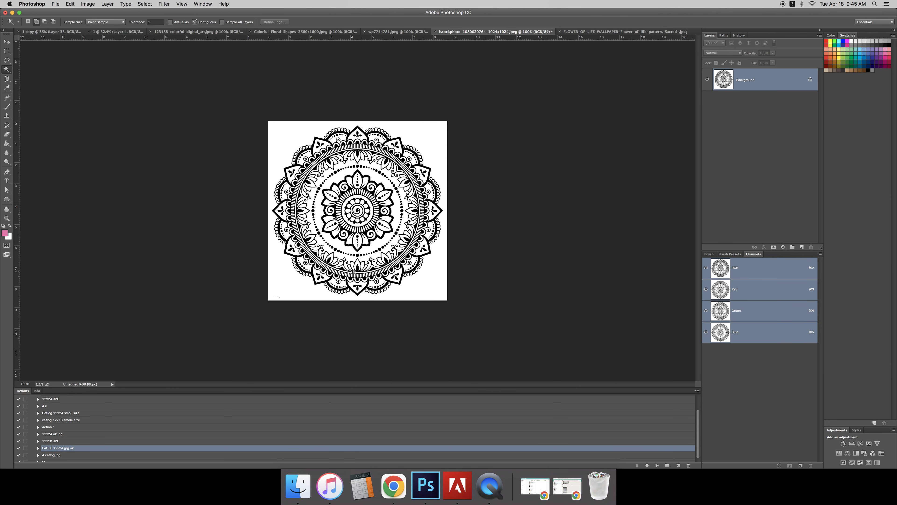
left_click(357, 266)
right_click(348, 229)
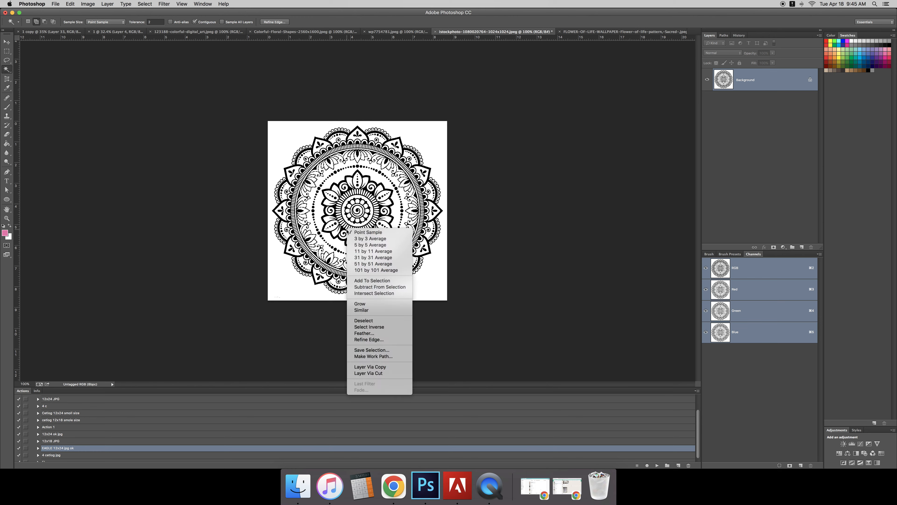
left_click(370, 311)
key("super+d")
key("ctrl+shift+Tab")
key("ctrl+shift+Tab")
key("ctrl+shift+Tab")
key("ctrl+shift+Tab")
Enlarge the pasted mandala with Nearest Neighbor interpolation and place it in the left half of the canvas, around mid-height.
key("super+t")
left_click(295, 22)
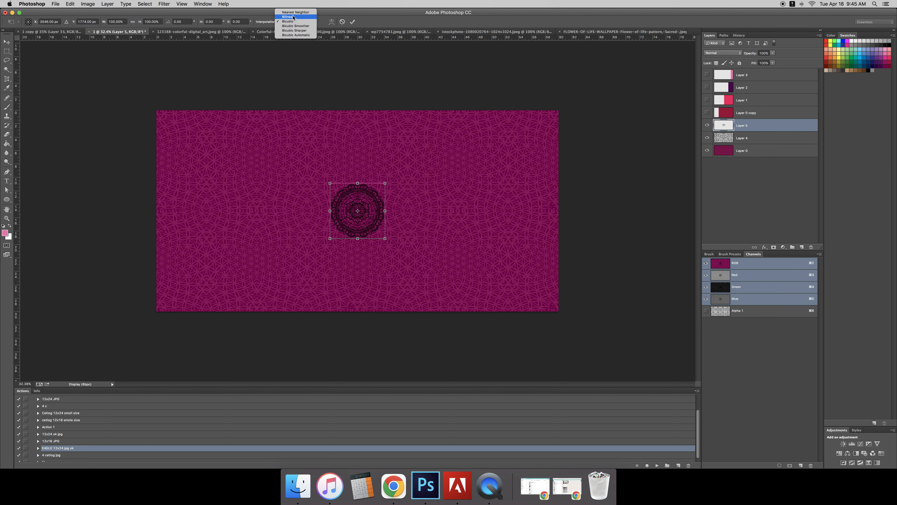
left_click(294, 12)
left_click_drag(386, 240, 248, 144)
key("Return")
Duplicate the mandala and move the copy to the canvas's upper-left corner, with its center on the top edge.
key("alt+super+t")
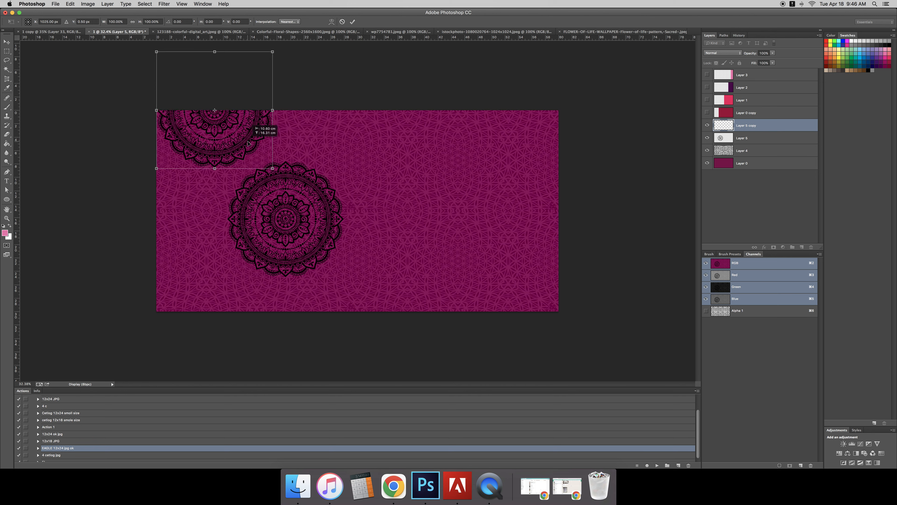
key("Return")
key("w")
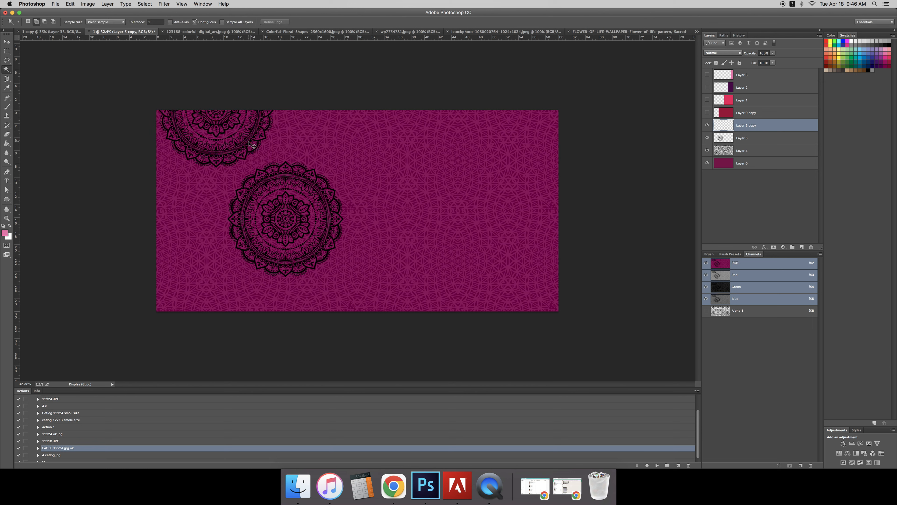
Duplicate the corner mandala straight down to the lower-left corner, with its center near the canvas's bottom edge.
key("super+t")
left_click_drag(235, 99, 253, 301)
key("Return")
key("w")
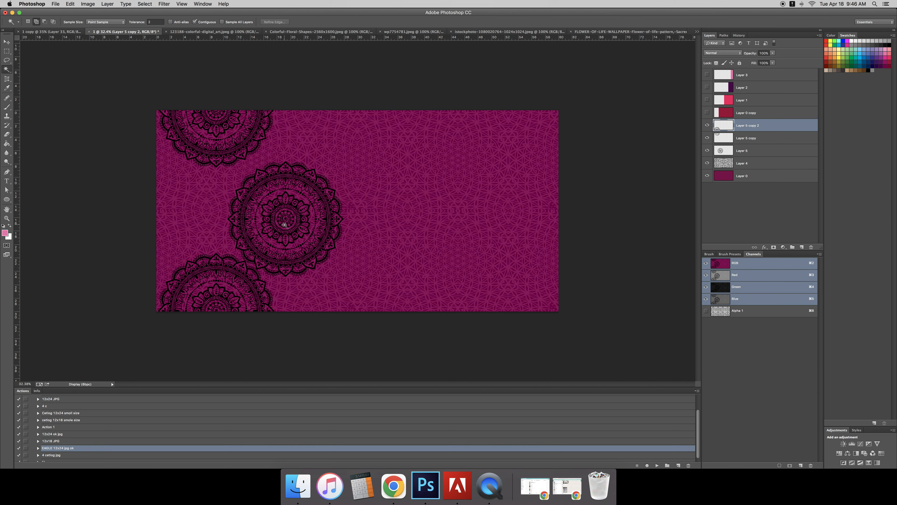
Nudge the middle mandala on Layer 5 straight up until its center is at Y 1808.50 px.
left_click(738, 151)
key("super+t")
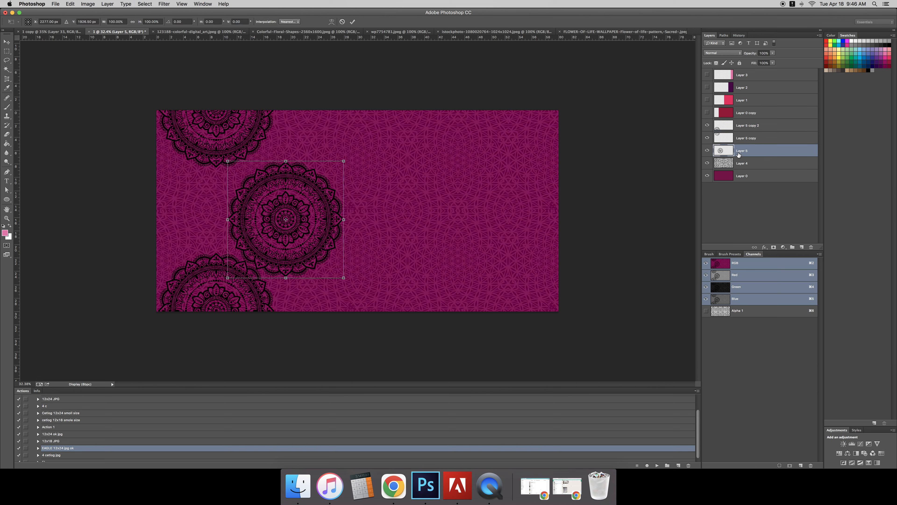
key("shift+Up")
key("shift+Up")
key("shift+Up")
key("shift+Up")
key("shift+Up")
key("shift+Up")
key("shift+Up")
key("shift+Up")
key("shift+Up")
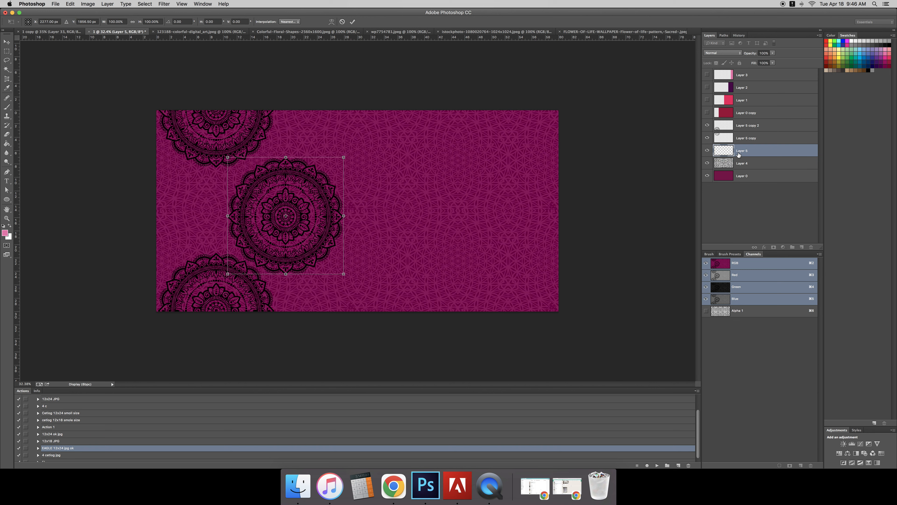
key("shift+Up")
key("shift+Up")
key("Return")
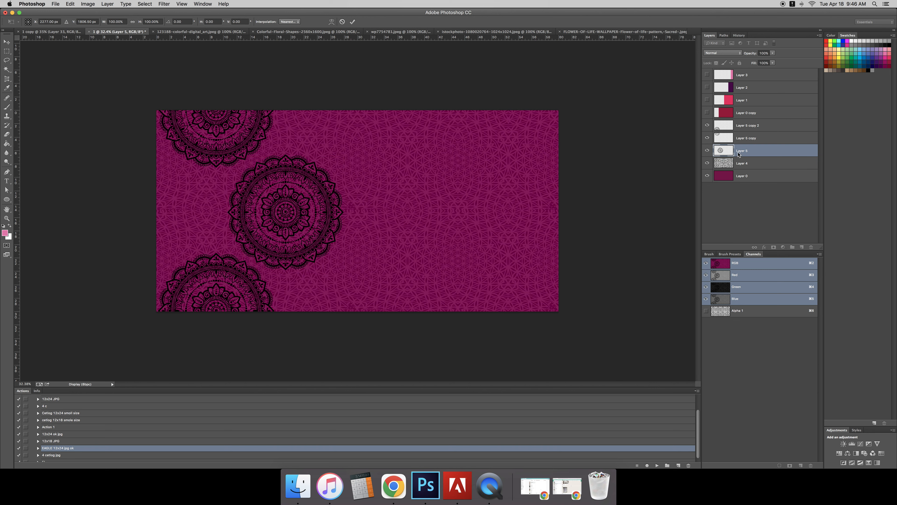
In the istockphoto mandala image, select the black flower ring around the center with the Magic Wand and copy it.
key("z")
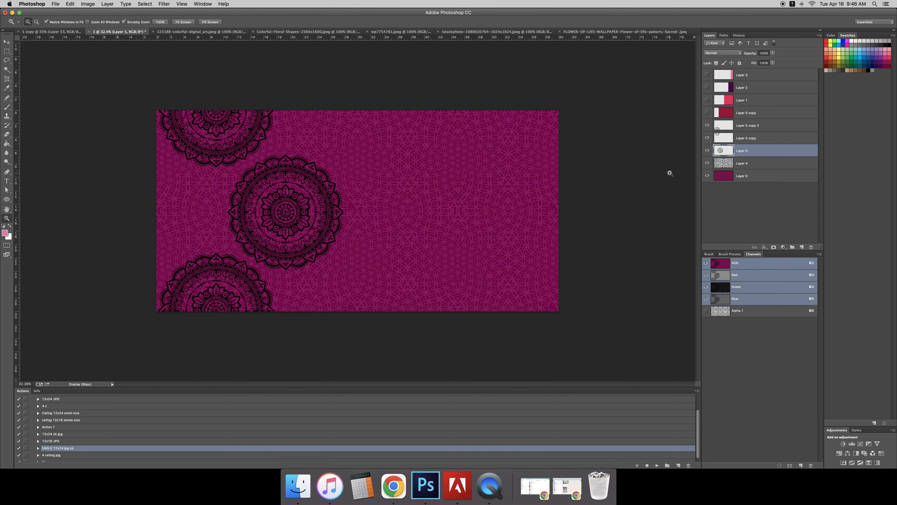
left_click(582, 32)
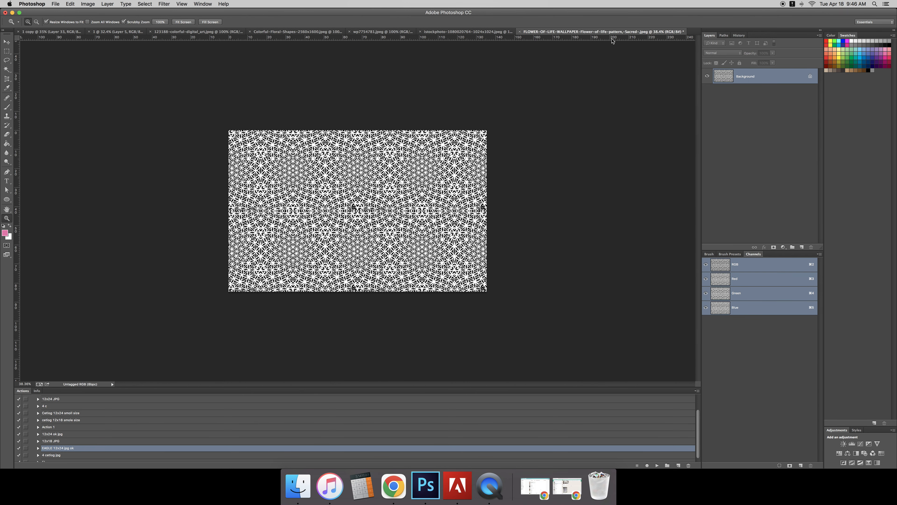
key("ctrl+shift+Tab")
key("ctrl+shift+Tab")
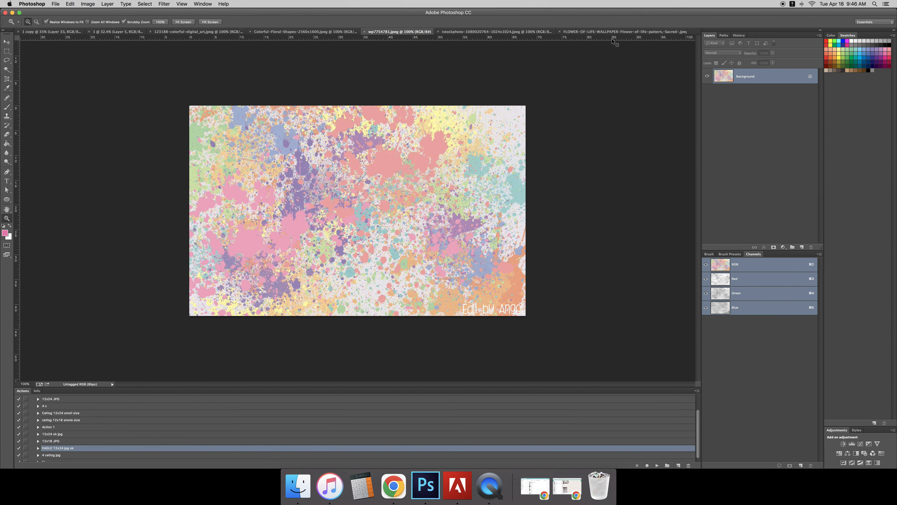
key("ctrl+Tab")
left_click_drag(359, 192, 353, 171)
key("w")
left_click(367, 180)
key("super+d")
key("z")
key("w")
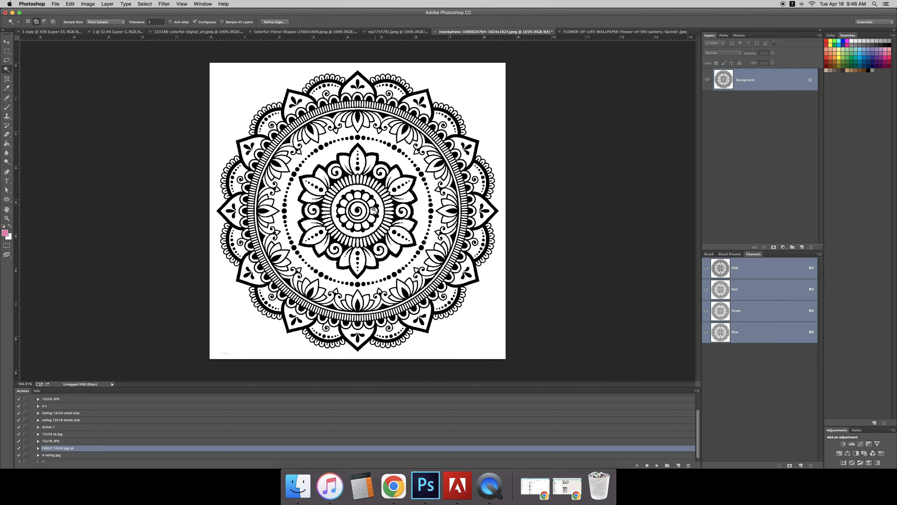
Paste the flower ring into document 1, enlarge it and place it in the right half of the canvas at mid-height.
key("ctrl+shift+Tab")
key("ctrl+shift+Tab")
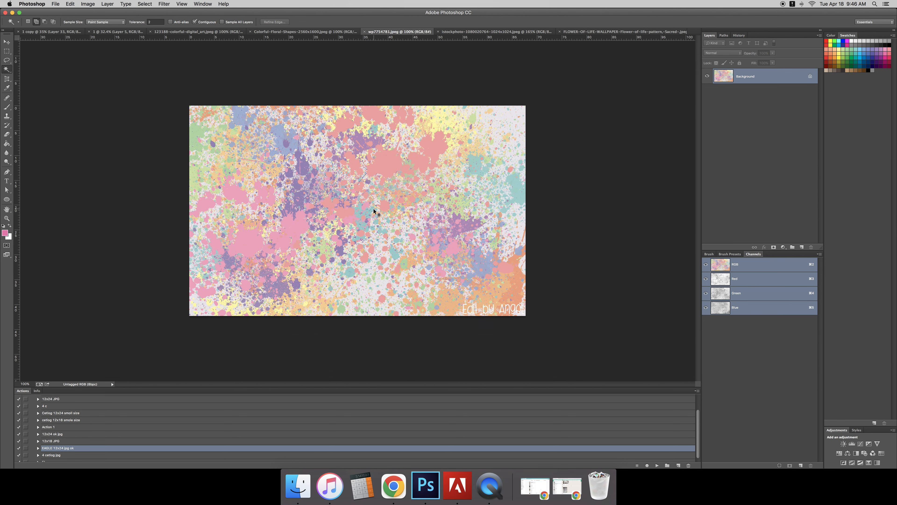
key("ctrl+shift+Tab")
key("ctrl+shift+Tab")
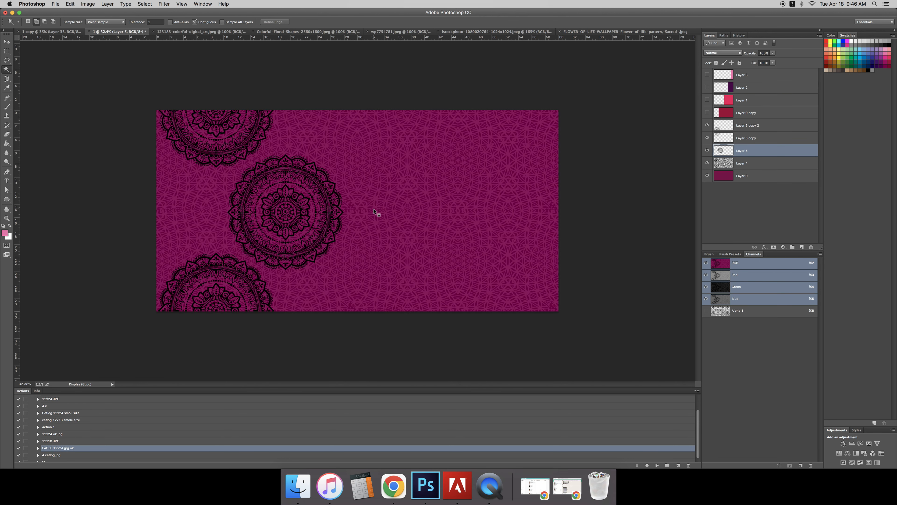
key("super+v")
key("super+t")
left_click_drag(363, 219, 560, 276)
key("Return")
key("w")
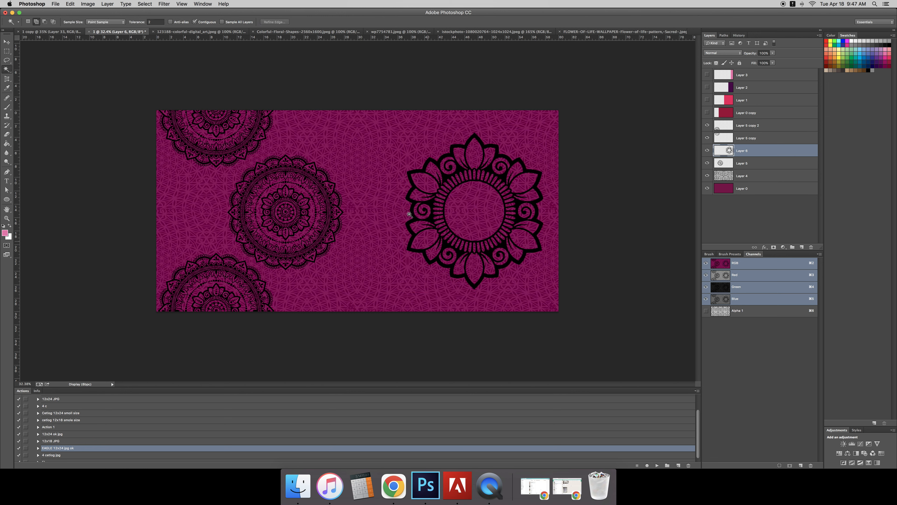
Place a horizontal guide at the canvas's mid-height, using the transform center of the whole canvas as reference.
key("super+t")
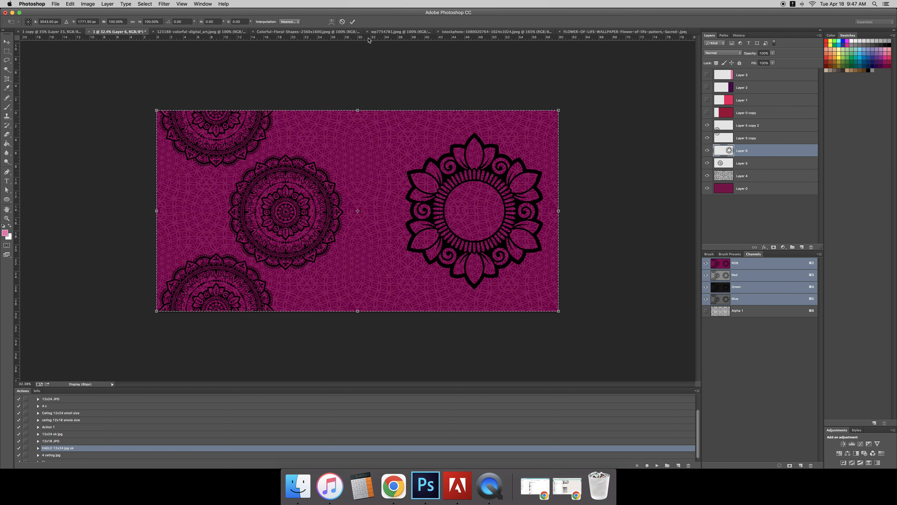
left_click_drag(370, 39, 382, 212)
key("Escape")
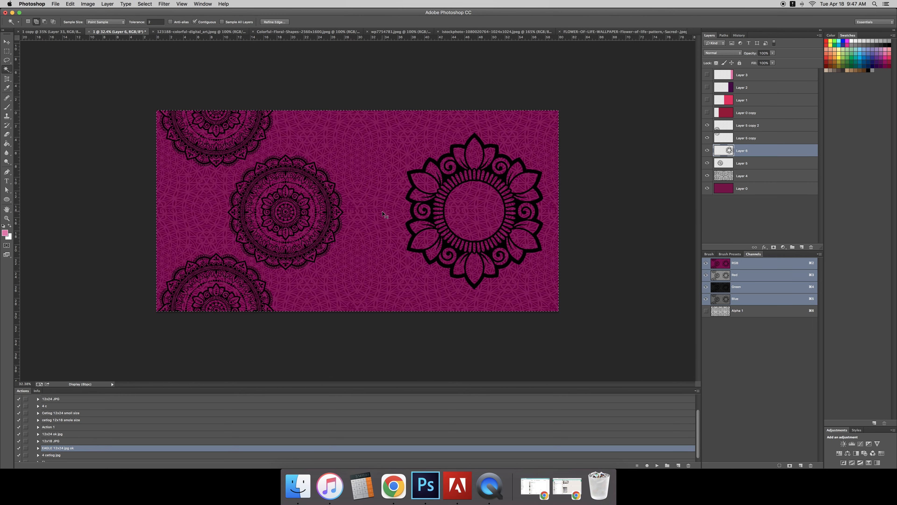
Try to remove the part of the flower ring below the mid-height guide using a rectangular selection.
key("m")
left_click_drag(400, 213, 595, 304)
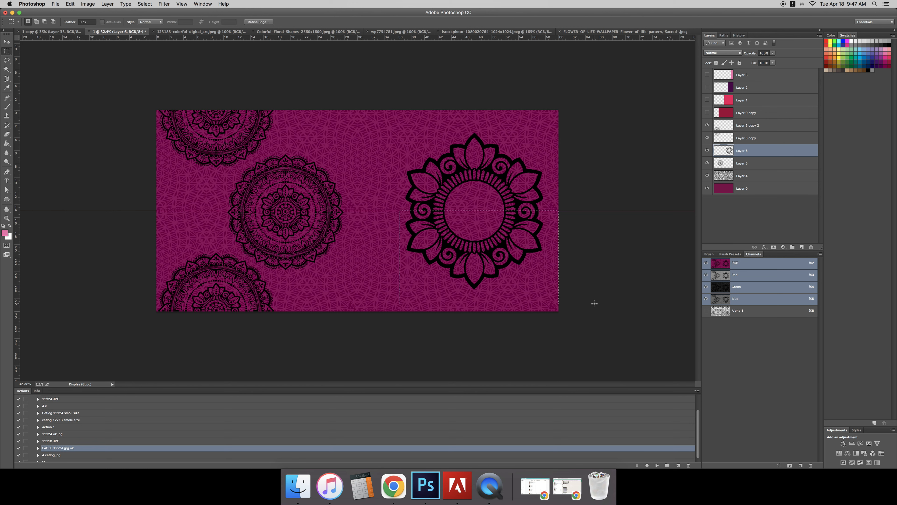
key("Delete")
key("super+;")
key("z")
left_click_drag(485, 254, 426, 229)
key("super+z")
key("super+d")
Duplicate the flower ring, shrink the copy and center it in the opening of the large ring.
key("super+j")
key("super+t")
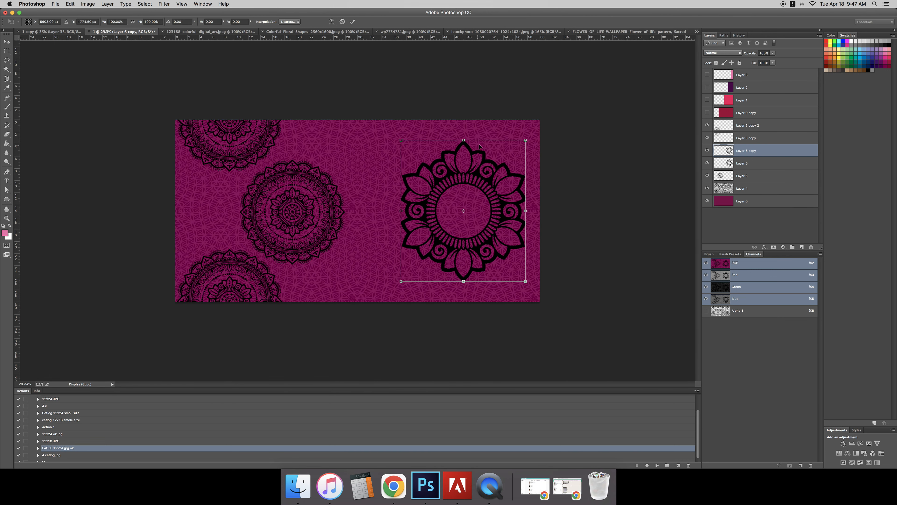
left_click_drag(524, 142, 491, 166)
left_click_drag(472, 176, 492, 155)
key("Return")
key("z")
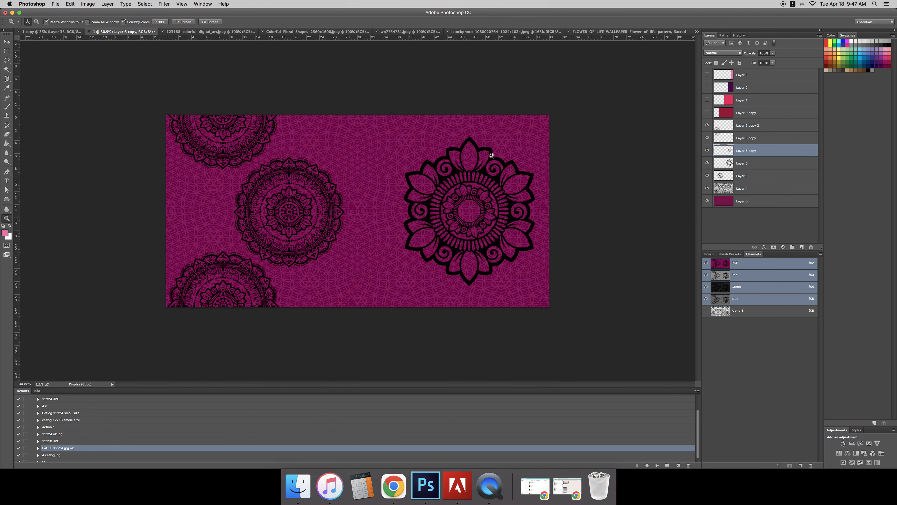
Merge all mandala and flower ring layers, from Layer 5 copy 2 down to Layer 5, into one layer.
left_click(740, 128)
left_click(744, 175, "shift")
key("super+e")
Load the merged mandalas as a selection, hide their layer and fill the selection with gray in a new alpha channel.
left_click(724, 128, "super")
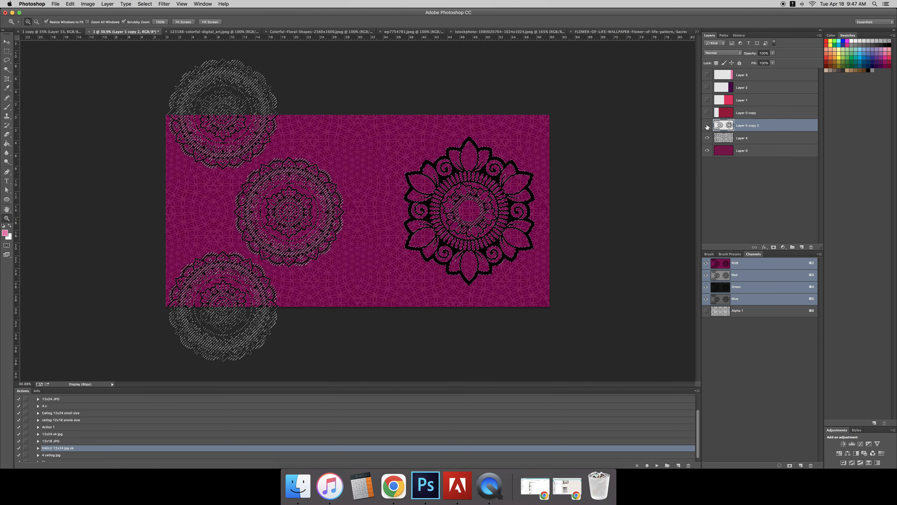
left_click(707, 125)
left_click(800, 466)
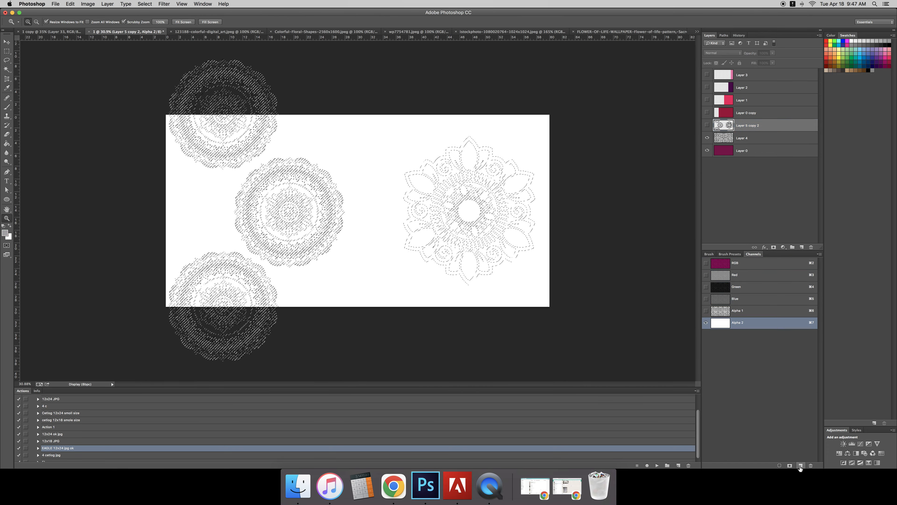
key("alt+BackSpace")
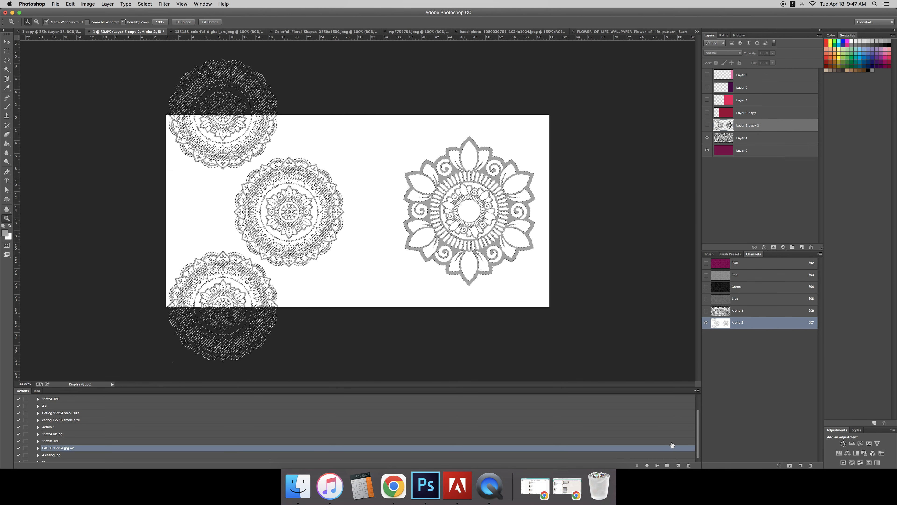
key("super+d")
Select the white area around the mandalas in Alpha 2, invert the selection and return to the RGB composite.
key("w")
left_click(366, 244)
right_click(351, 218)
key("Escape")
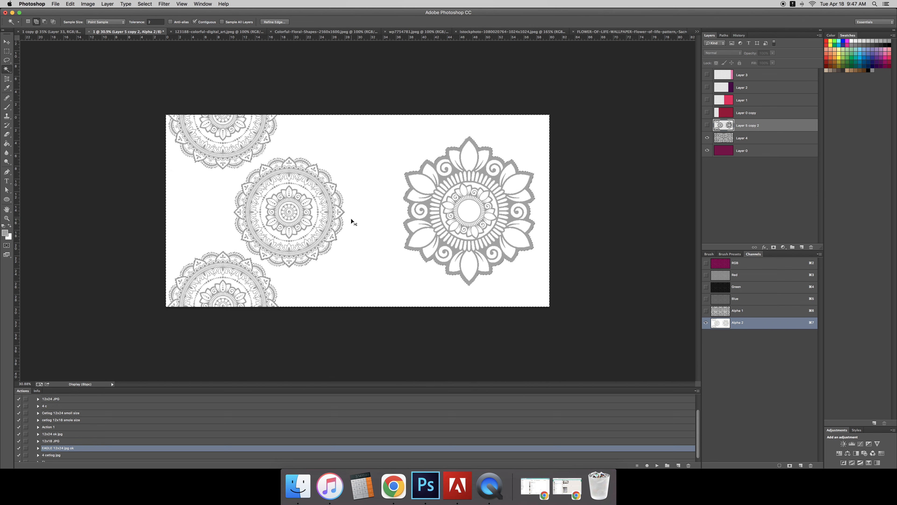
key("super+2")
key("z")
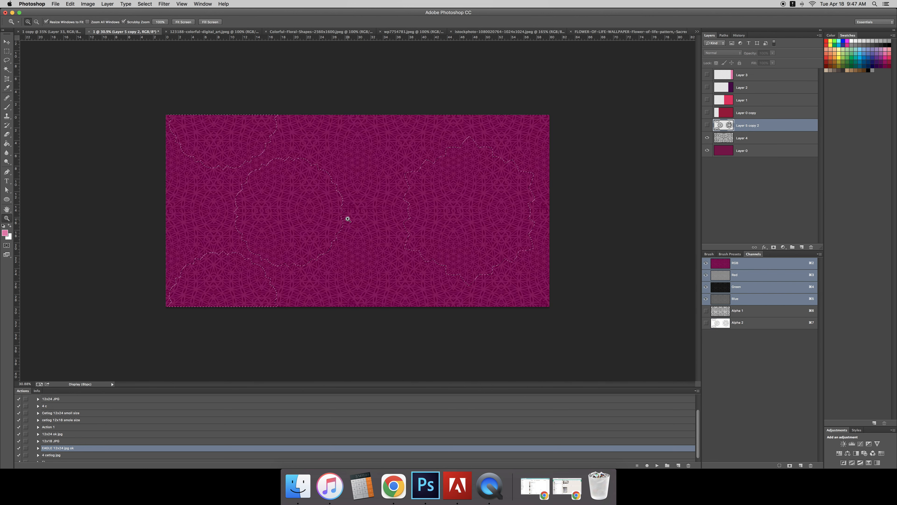
Examine the hidden color layers by toggling the visibility of Layer 0 copy, Layer 2 and Layer 3.
left_click(707, 113)
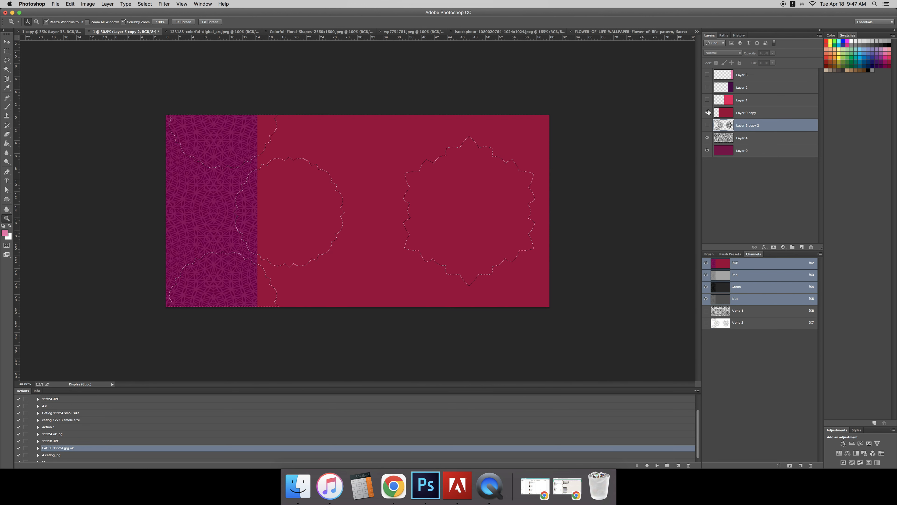
left_click(707, 112)
left_click(708, 87)
left_click(708, 87)
left_click(707, 79)
left_click(708, 79)
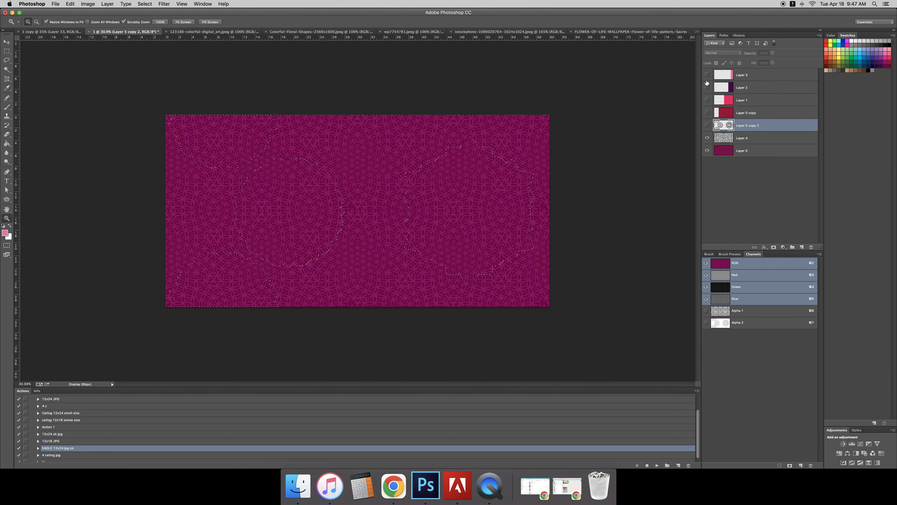
left_click(707, 113)
left_click(707, 113)
left_click(707, 113)
left_click(707, 113)
Show Layer 0 copy, sample its crimson color and fill the whole layer with it.
left_click(740, 118)
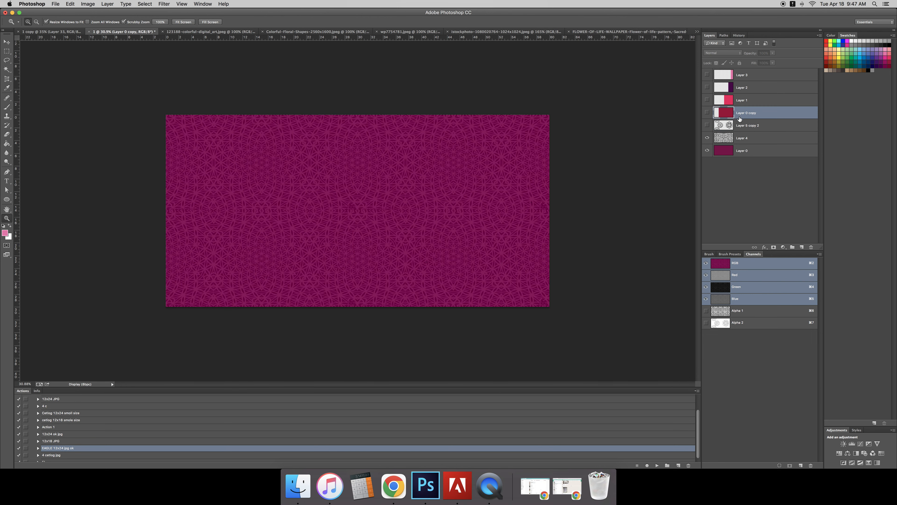
left_click(707, 113)
key("i")
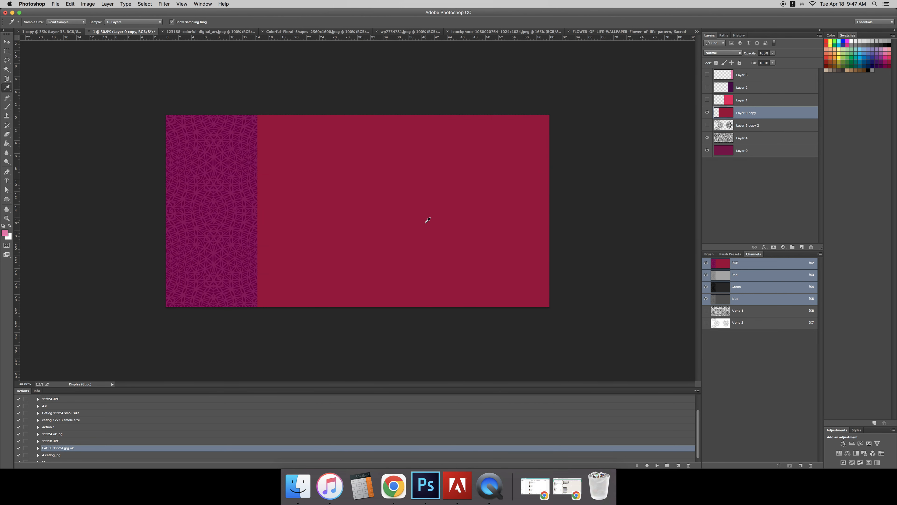
key("alt+BackSpace")
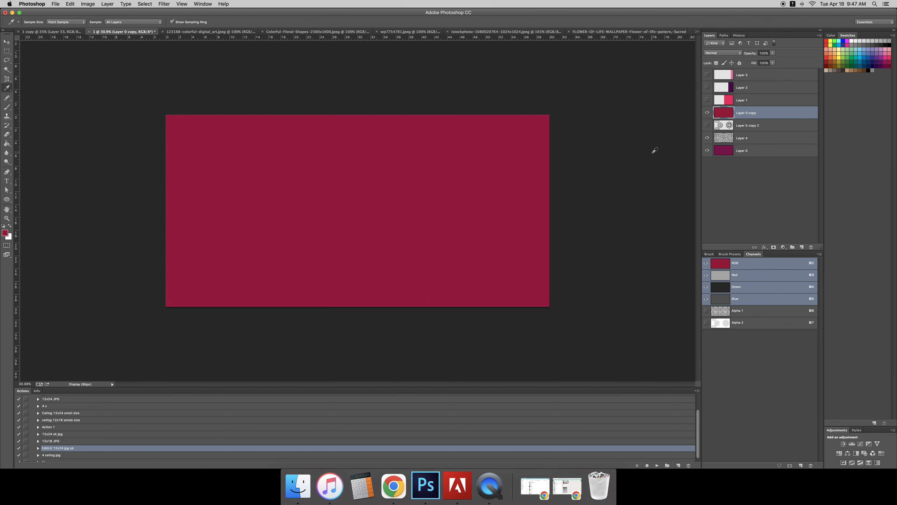
Darken the crimson Layer 0 copy to a deep maroon with a Levels adjustment.
key("super+l")
left_click_drag(635, 448, 607, 448)
left_click(660, 350)
Select the mandalas' outer silhouettes through Alpha 2 and copy those areas of Layer 0 copy onto a new layer.
key("w")
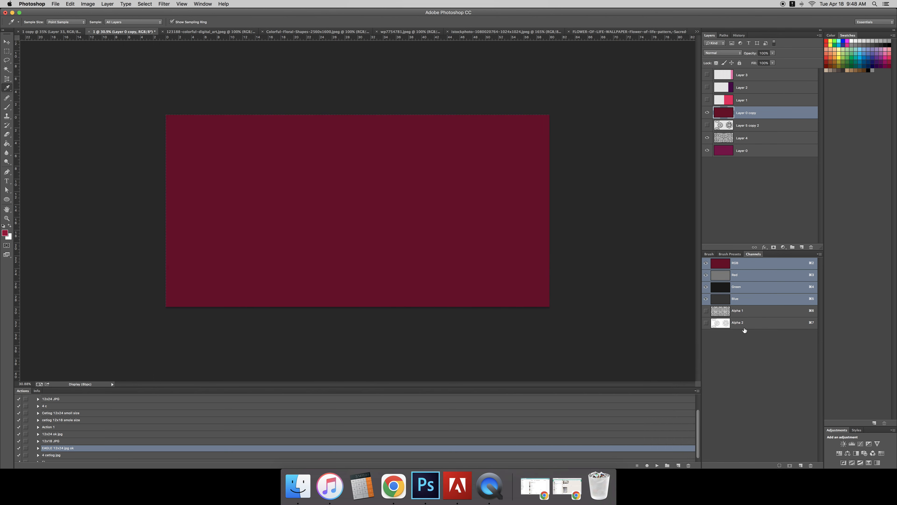
left_click(734, 322)
left_click(464, 288)
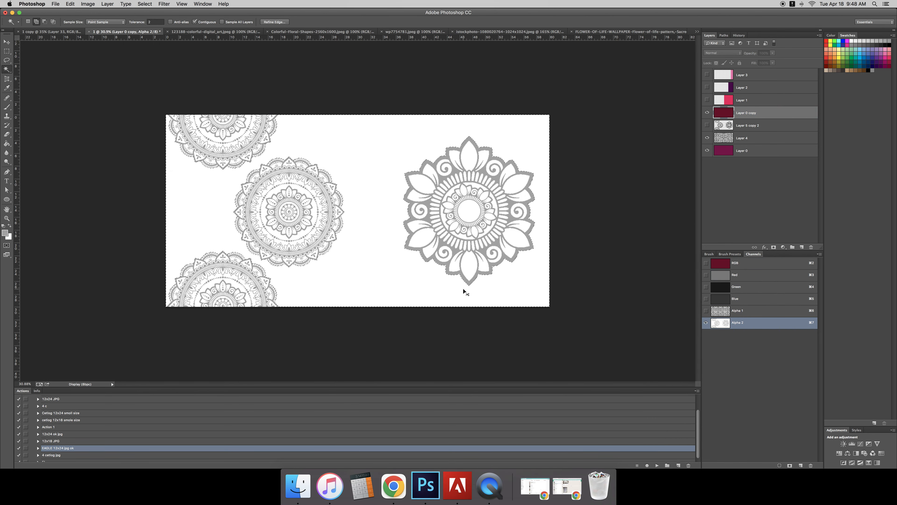
key("super+2")
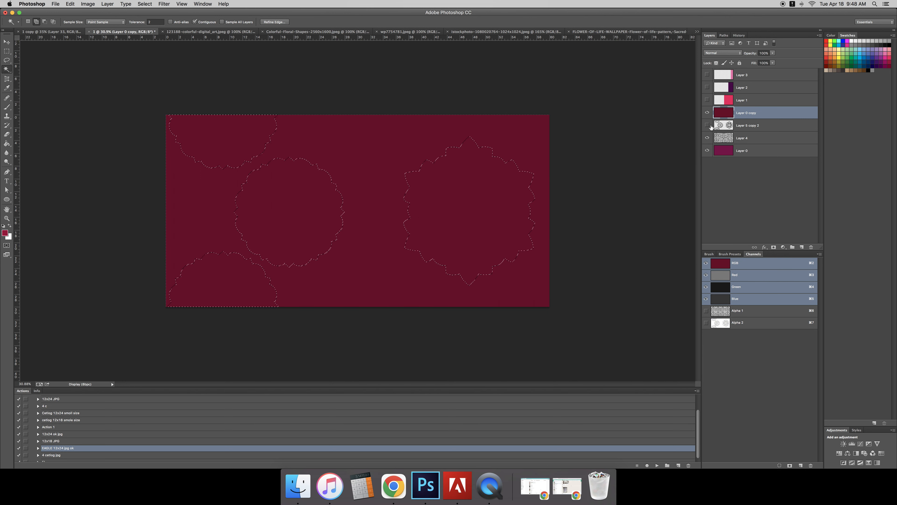
key("super+j")
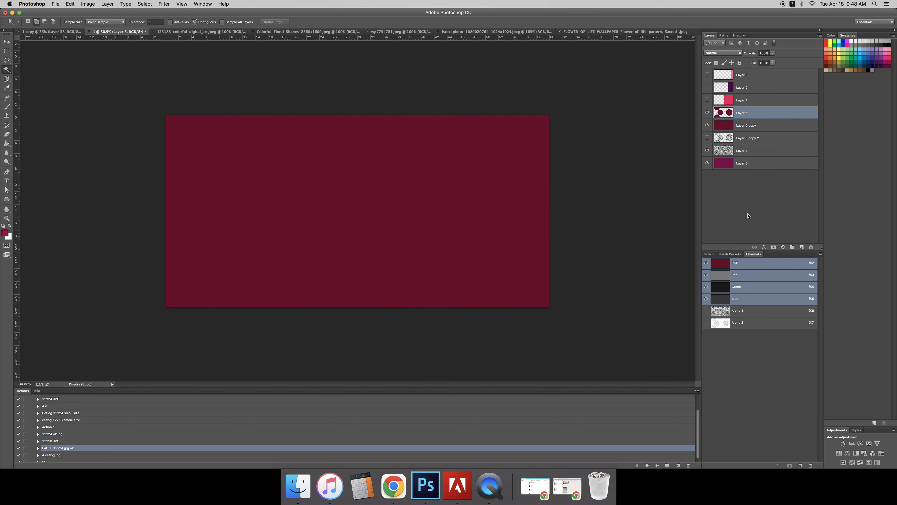
Hide Layer 0 copy, leaving the maroon silhouettes over the patterned background.
left_click(706, 127)
key("z")
mouse_move(502, 198)
left_mouse_down()
mouse_move(475, 191)
mouse_move(485, 191)
left_mouse_up()
Try moving the maroon silhouettes layer lower in the layer stack.
left_click_drag(735, 113, 734, 153)
left_click_drag(455, 186, 422, 193)
key("super+z")
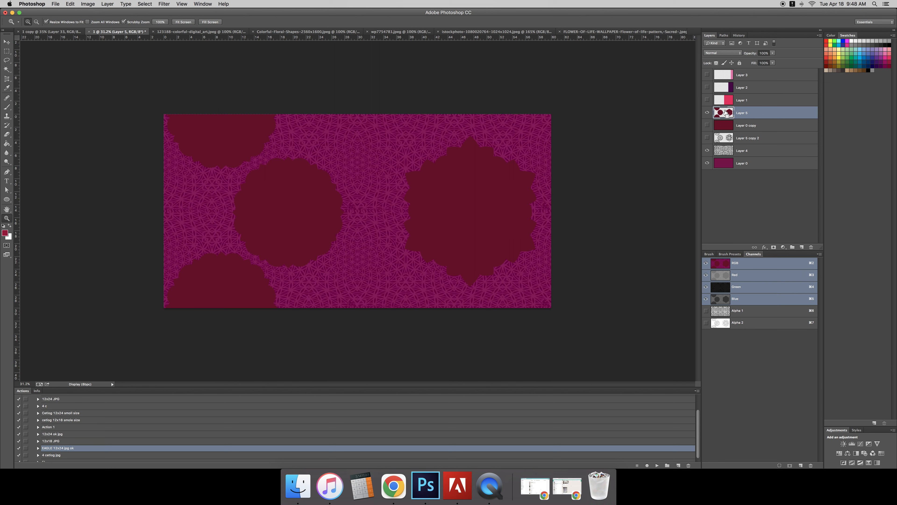
Copy the whole 123188-colorful-digital_art.jpeg image and paste it into the silhouettes in document 1 as a masked layer.
key("ctrl+Tab")
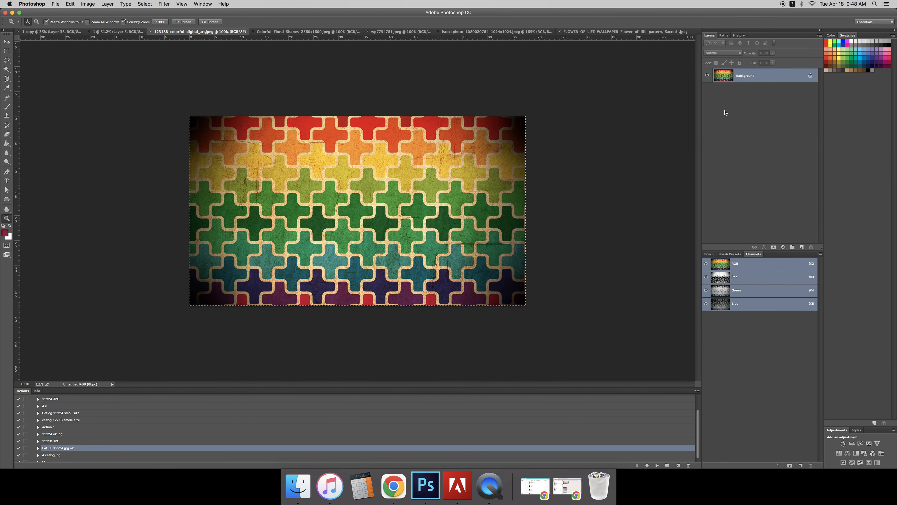
key("ctrl+shift+Tab")
key("ctrl+shift+Tab")
key("ctrl+Tab")
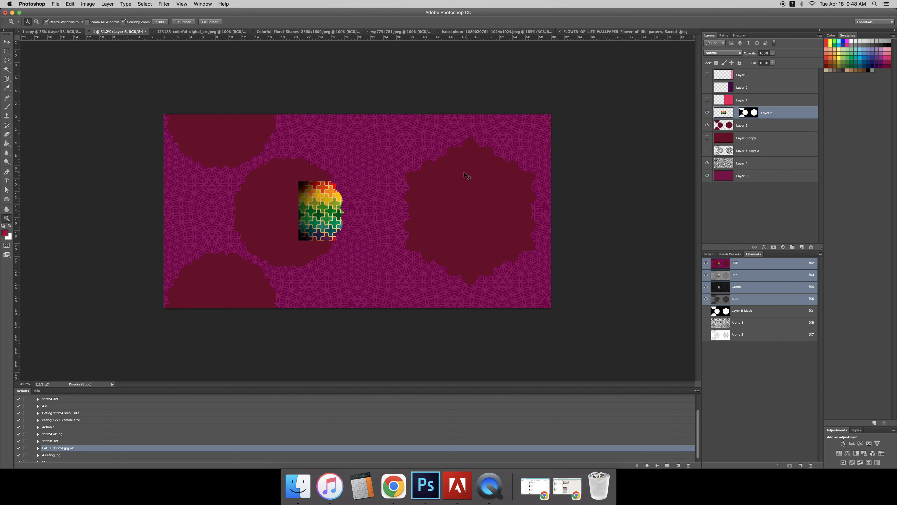
Scale the pasted cross pattern to about 263% and position it so that it fills the silhouette in the canvas's right half.
key("super+t")
left_click_drag(403, 180, 570, 86)
left_click_drag(495, 167, 672, 153)
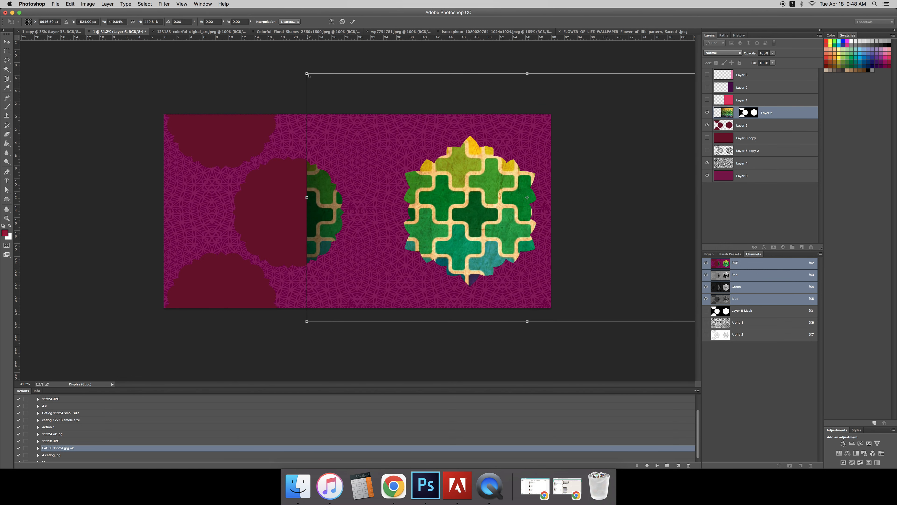
left_click_drag(306, 74, 400, 126)
left_click_drag(571, 182, 560, 195)
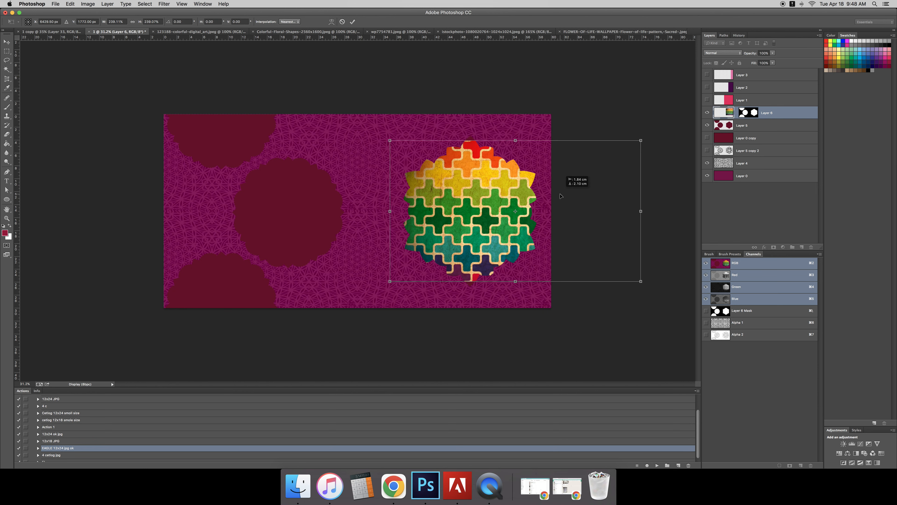
left_click_drag(387, 142, 383, 138)
left_click_drag(525, 194, 524, 195)
left_click_drag(383, 137, 377, 134)
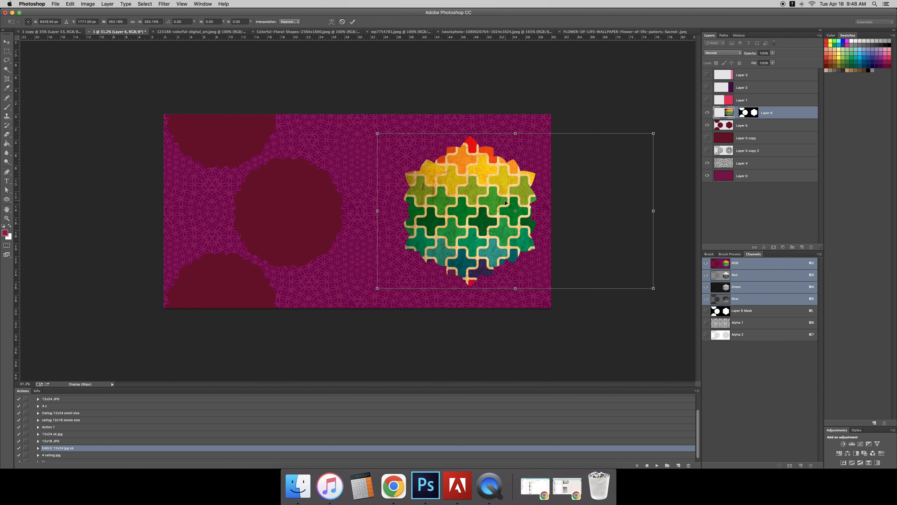
key("Return")
Copy the enlarged cross pattern and select the round maroon silhouette left of the canvas center on Layer 5.
key("z")
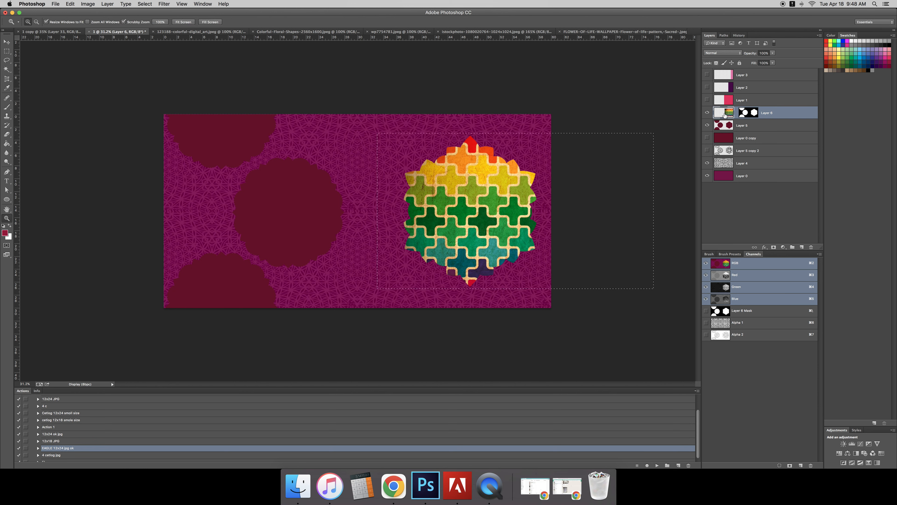
key("super+d")
left_click(718, 128, "super")
key("super+d")
key("w")
left_click(288, 207)
key("super+d")
left_click(723, 128)
left_click(266, 207)
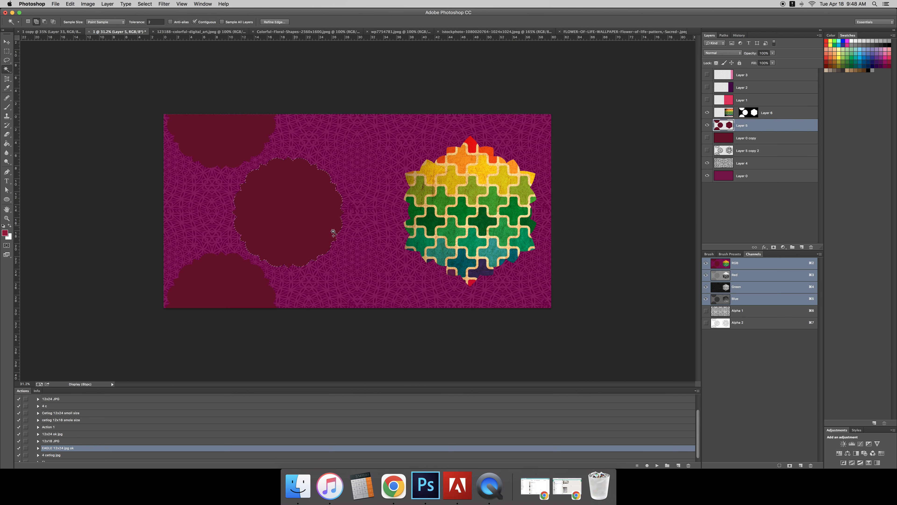
Paste the cross pattern into the round silhouette left of the canvas center, rotate it about -144° and position it to fill the shape.
key("super+alt+shift+v")
key("super+t")
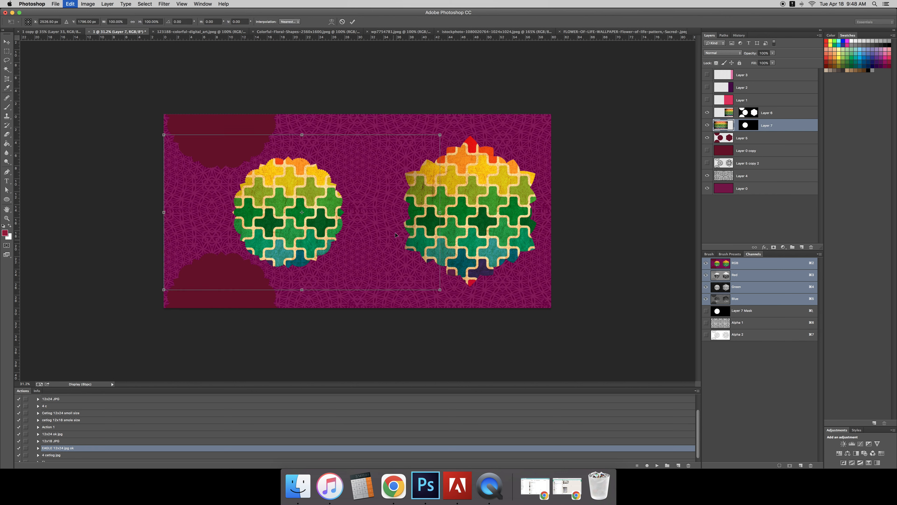
left_click_drag(512, 193, 186, 114)
left_click_drag(513, 315, 518, 278)
left_click_drag(363, 209, 338, 212)
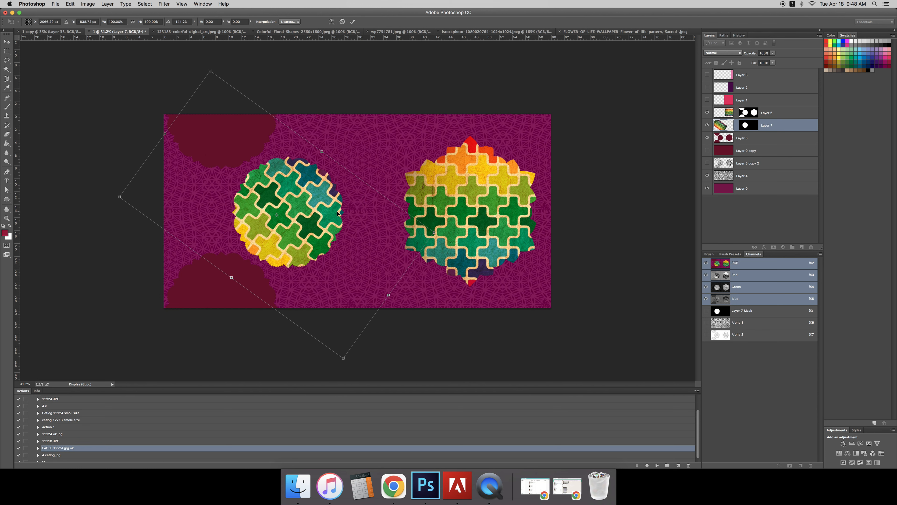
key("Return")
key("w")
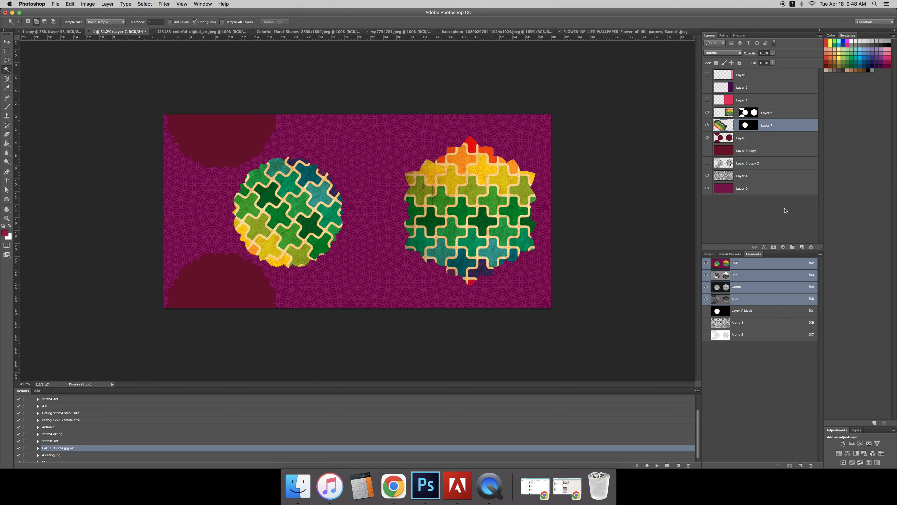
Select both half-round silhouettes at the canvas's left edge on Layer 5, paste the cross pattern into them and position it over the lower one.
left_click(736, 136)
left_click(252, 284)
left_click(241, 137, "shift")
key("super+shift+alt+v")
key("super+t")
left_click_drag(290, 248, 279, 123)
left_click_drag(272, 230, 212, 310)
key("Return")
key("w")
key("super+t")
left_click_drag(285, 260, 284, 258)
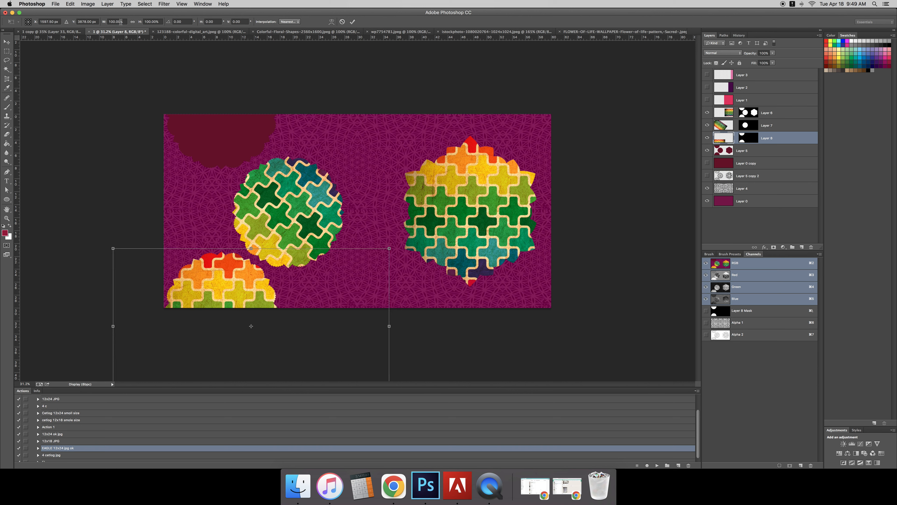
key("Return")
key("w")
Duplicate the half-round motif's cross pattern with a vertical offset of -30 cm to fill the upper silhouette.
key("super+t")
right_click(91, 21)
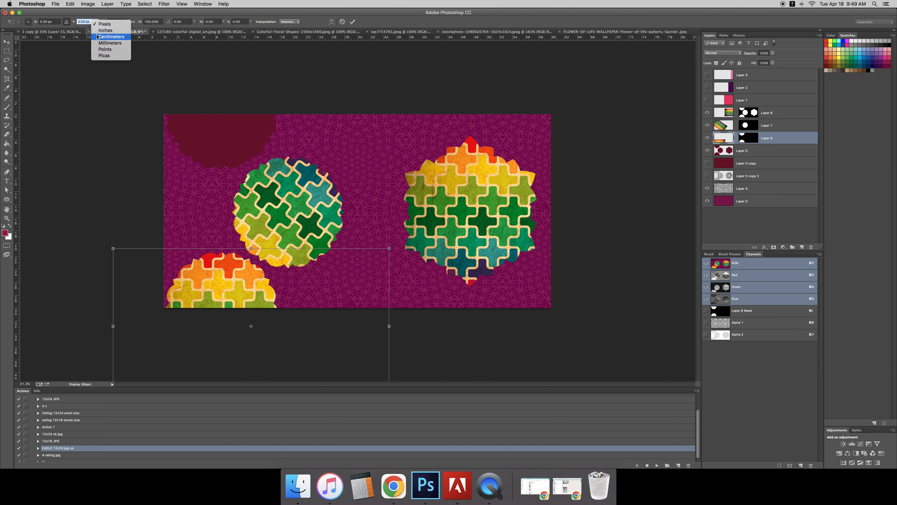
right_click(57, 22)
key("Return")
left_click(79, 22)
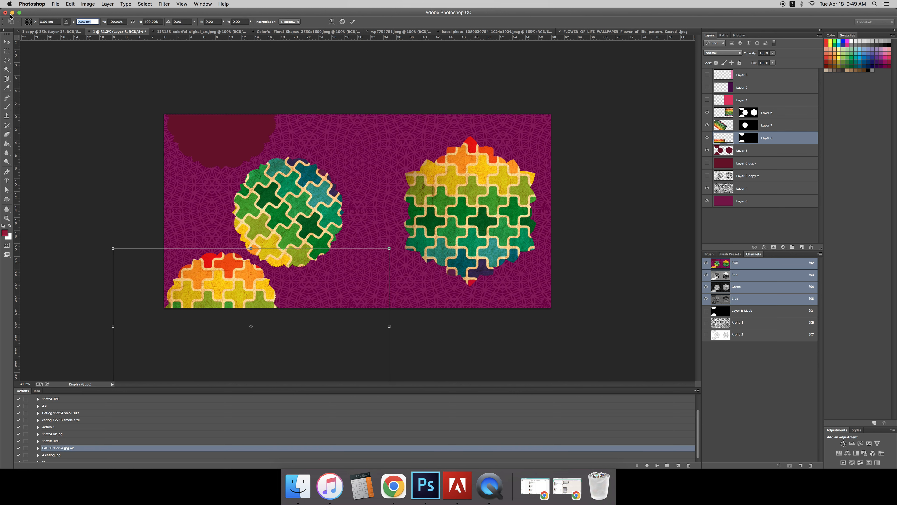
type("-30")
key("Return")
key("Return")
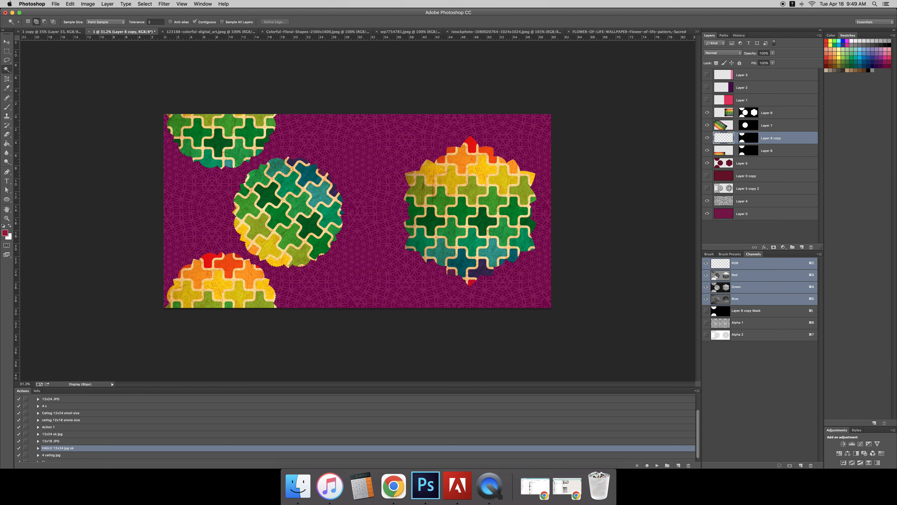
Rotate Layer 7's cross pattern inside the full round silhouette to about 84° and reposition it to fill the shape.
right_click(278, 197, "super")
left_click(302, 200)
key("super+t")
left_click_drag(485, 173, 283, 281)
left_click_drag(321, 236, 347, 234)
left_click_drag(499, 230, 505, 246)
left_click_drag(367, 246, 360, 240)
key("Return")
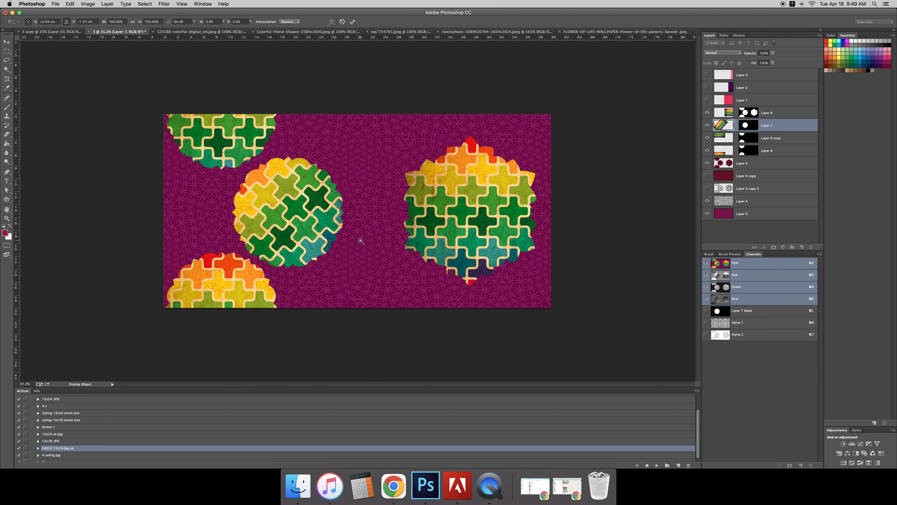
Merge the four masked cross-pattern layers, from Layer 6 down to Layer 8, into one layer.
key("z")
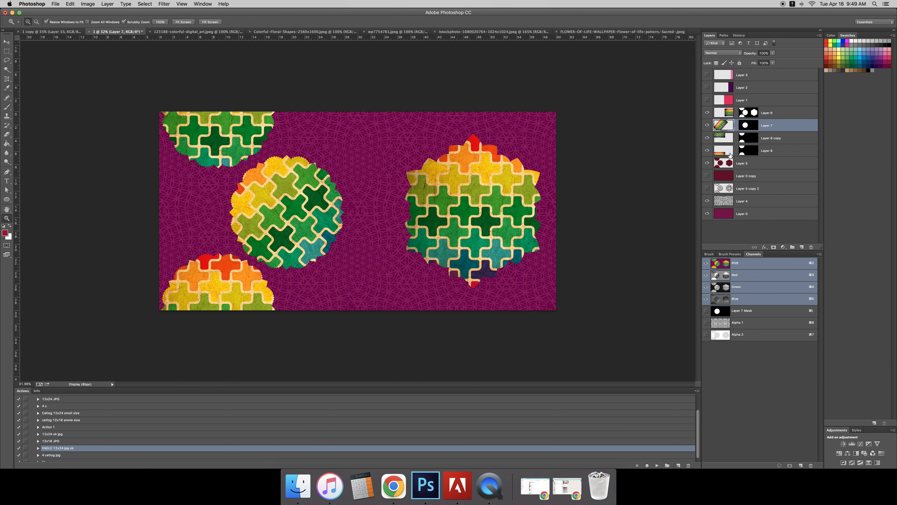
left_click(772, 114, "shift")
left_click(772, 151, "shift")
key("super+e")
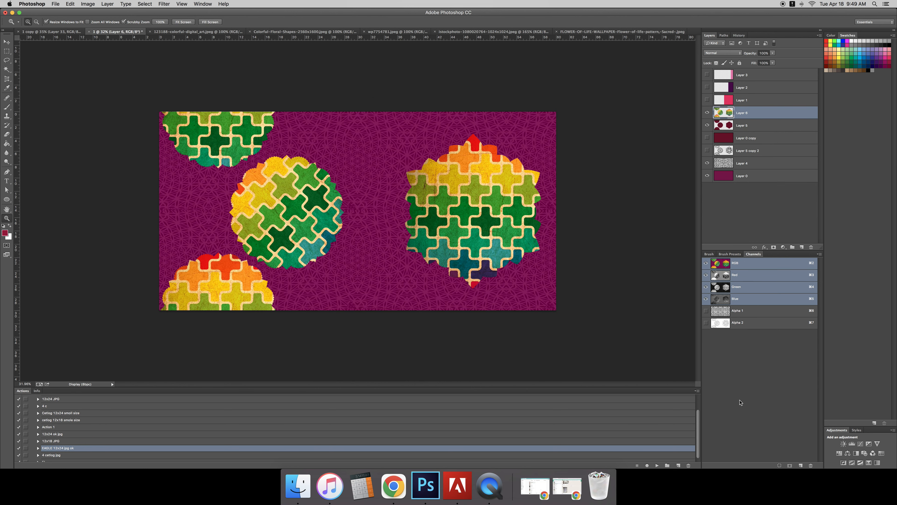
Select all gray mandala linework in the Alpha 2 channel using Similar and fill it with white on a new layer above the pattern.
left_click(723, 328)
key("w")
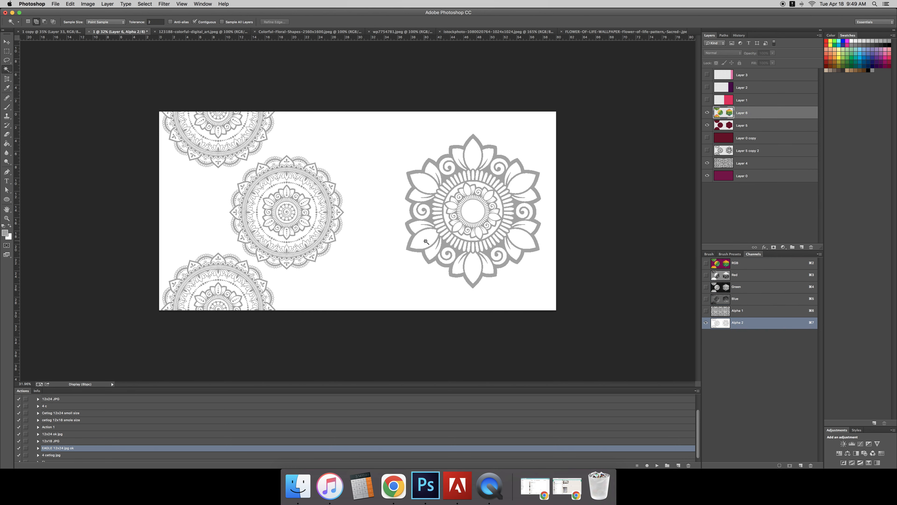
left_click(422, 251)
right_click(420, 247)
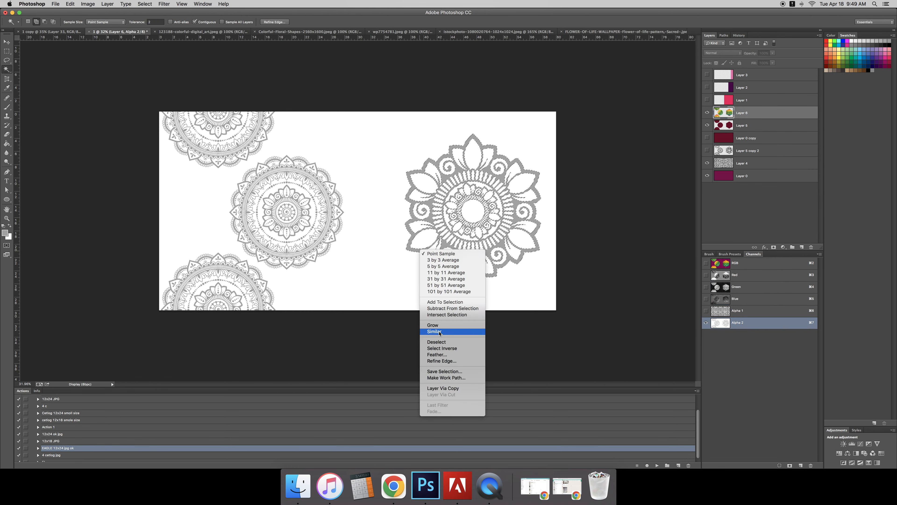
left_click(439, 334)
key("super+2")
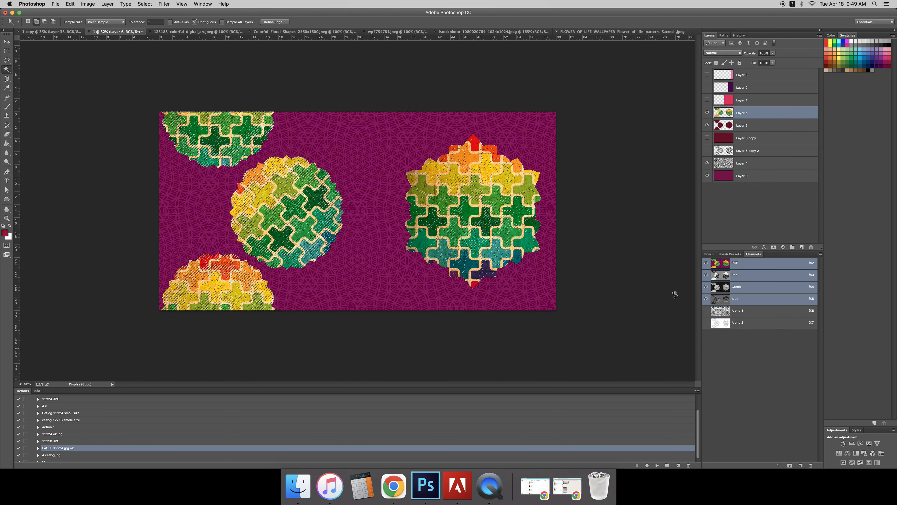
left_click(802, 247)
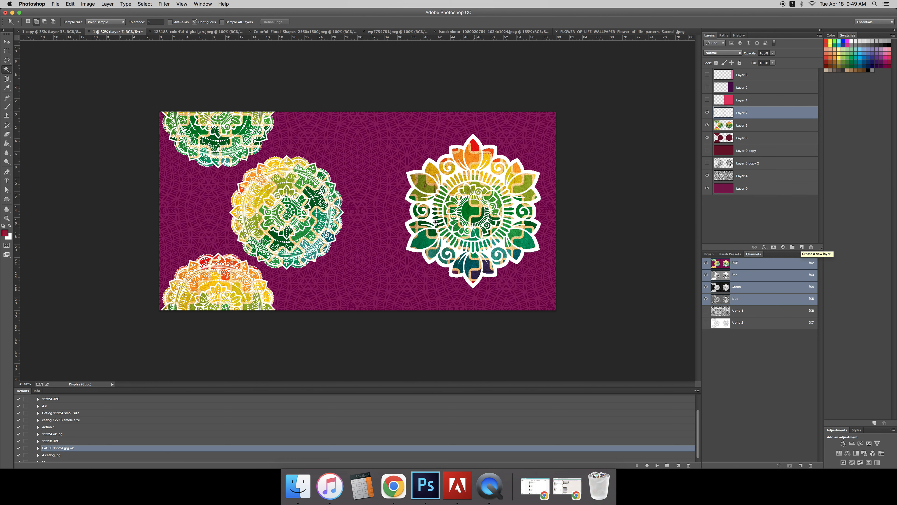
Duplicate the maroon background Layer 0 and turn the copy gray with the Color Lookup abstract profile Gray Tone.
key("z")
left_click(396, 206, "alt")
left_click(722, 151)
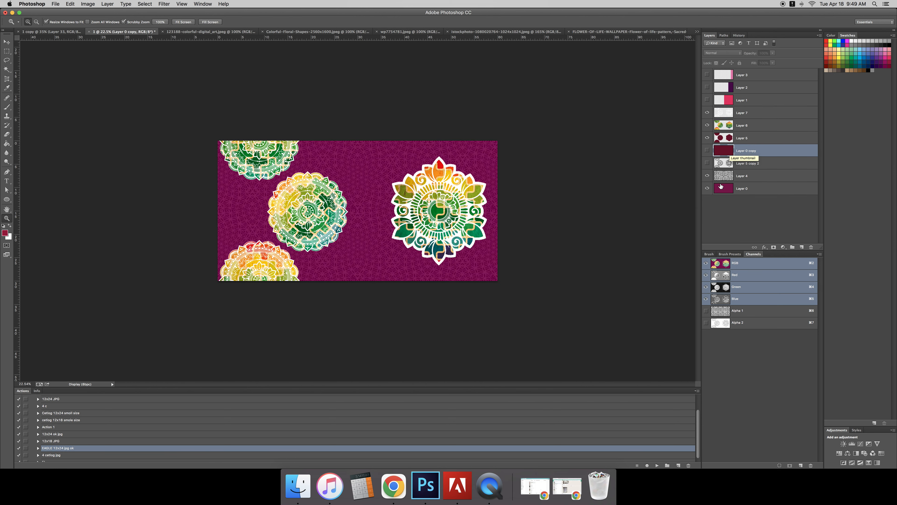
left_click(720, 188)
key("super+j")
key("super+l")
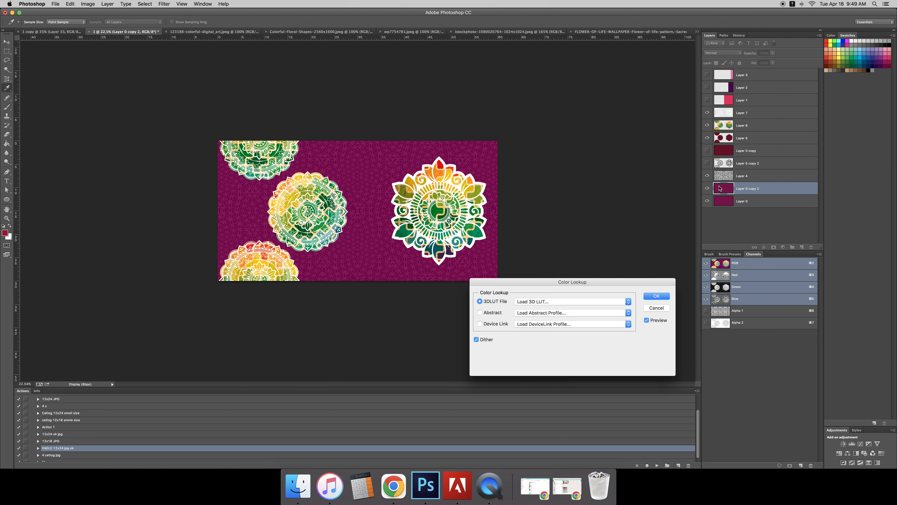
left_click(562, 314)
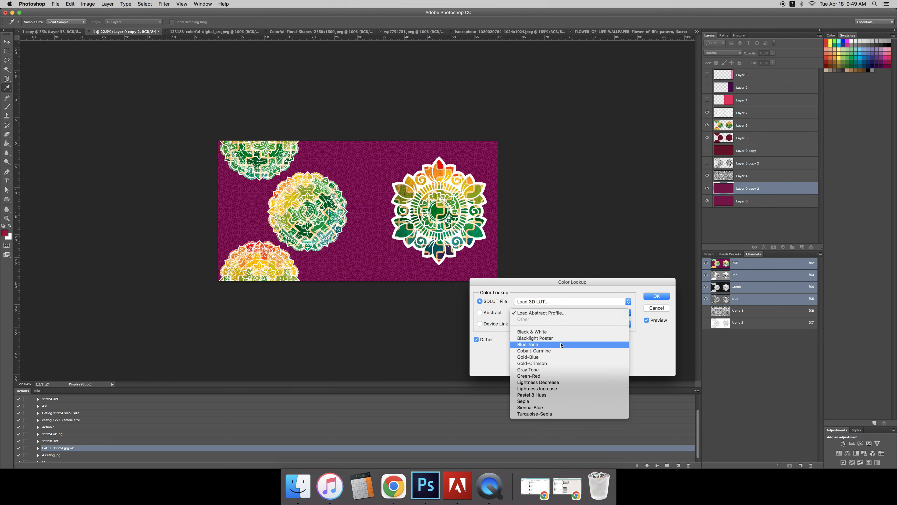
left_click(557, 370)
left_click_drag(348, 202, 360, 225)
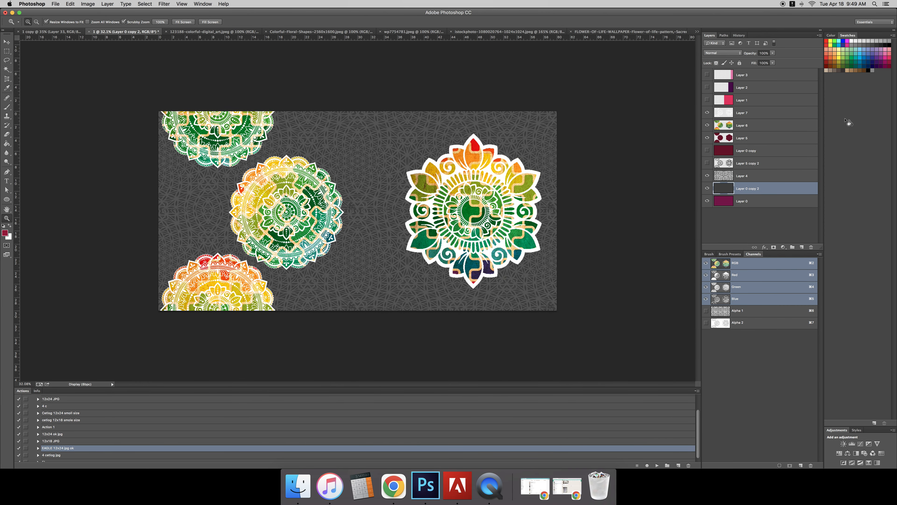
left_click(760, 117)
double_click(772, 115)
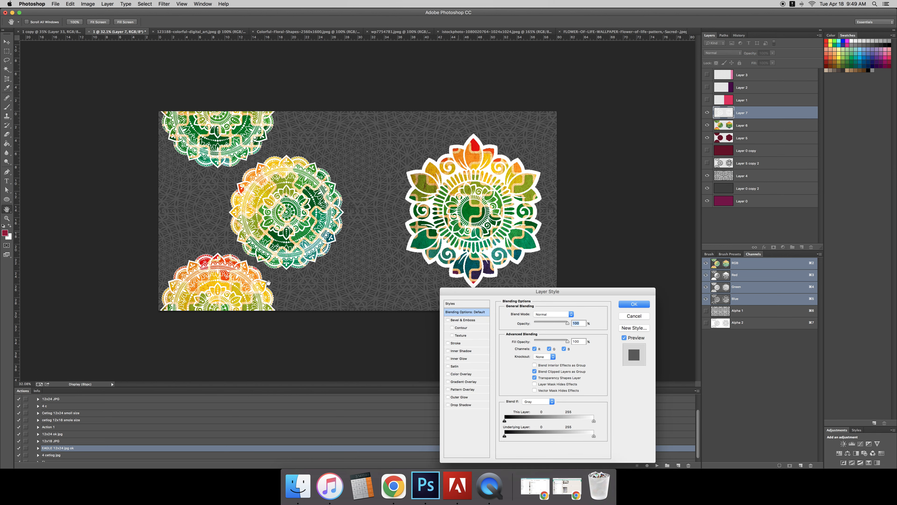
left_click(460, 320)
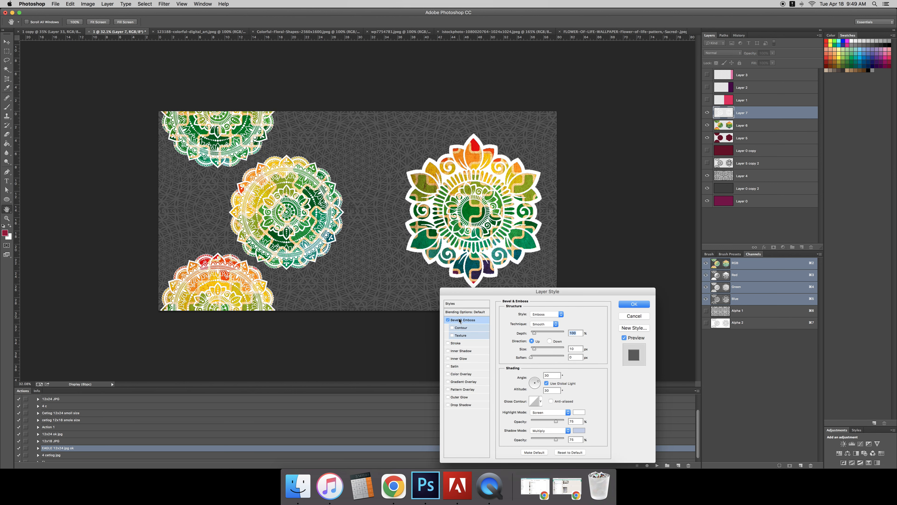
key("Escape")
left_click(447, 321)
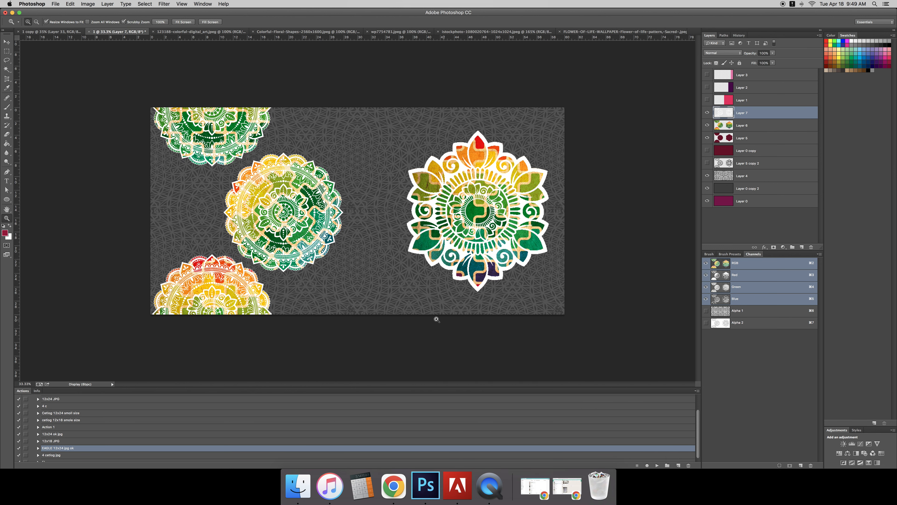
Apply Bevel & Emboss and a Drop Shadow with the dark gray color 1f1f1f to the white mandala linework on Layer 7.
left_click_drag(437, 319, 428, 318)
double_click(775, 108)
left_click(456, 320)
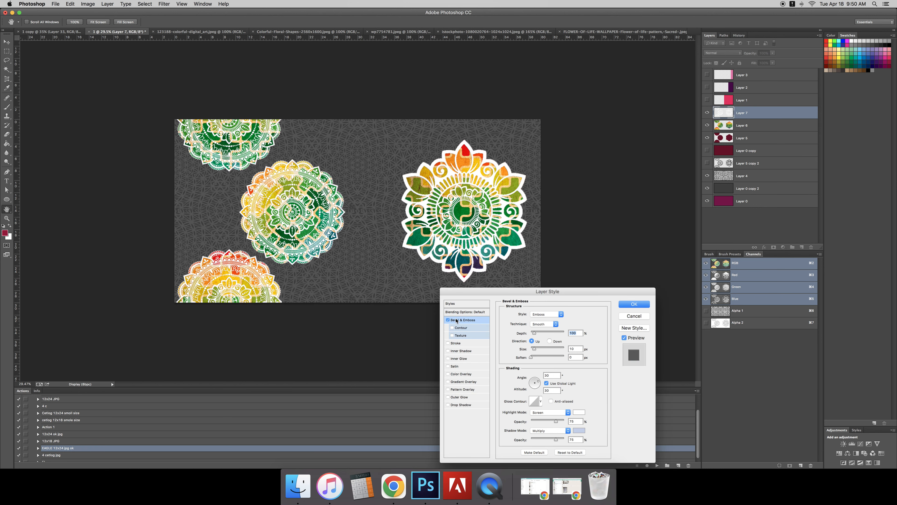
left_click(459, 405)
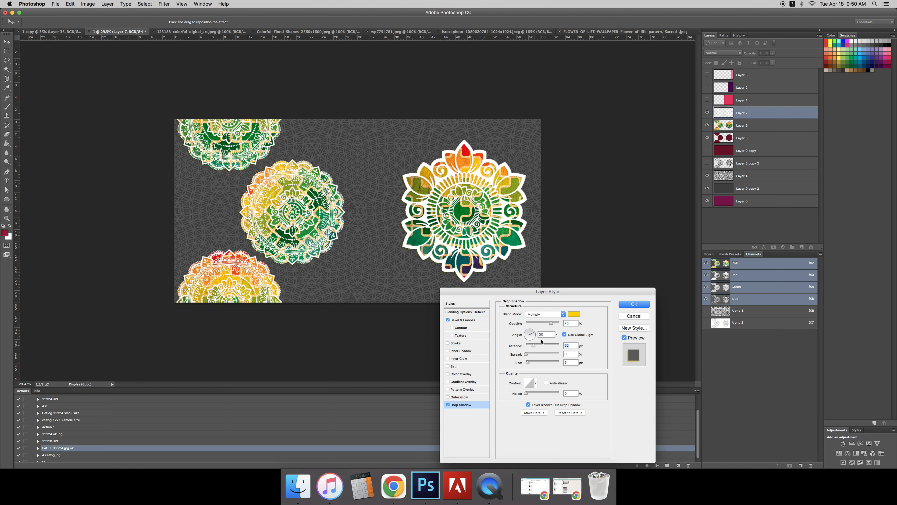
left_click(575, 315)
left_click(659, 422)
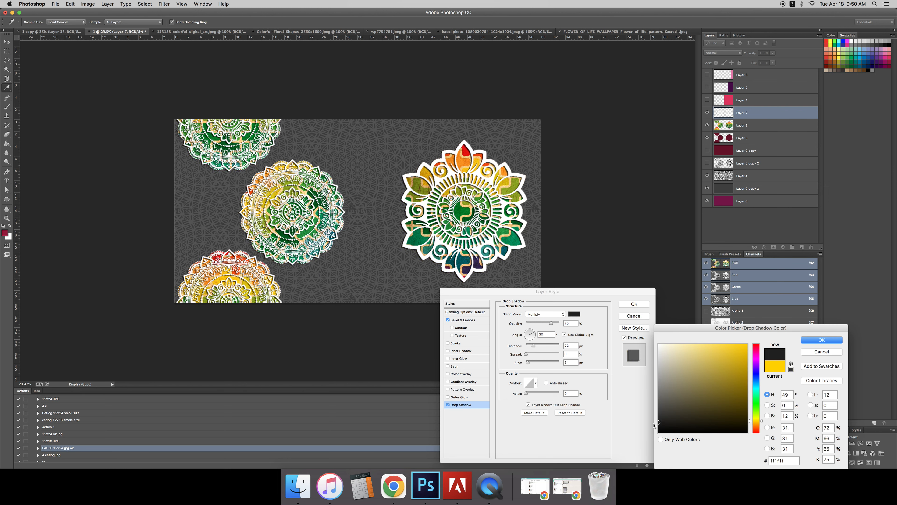
left_click(834, 344)
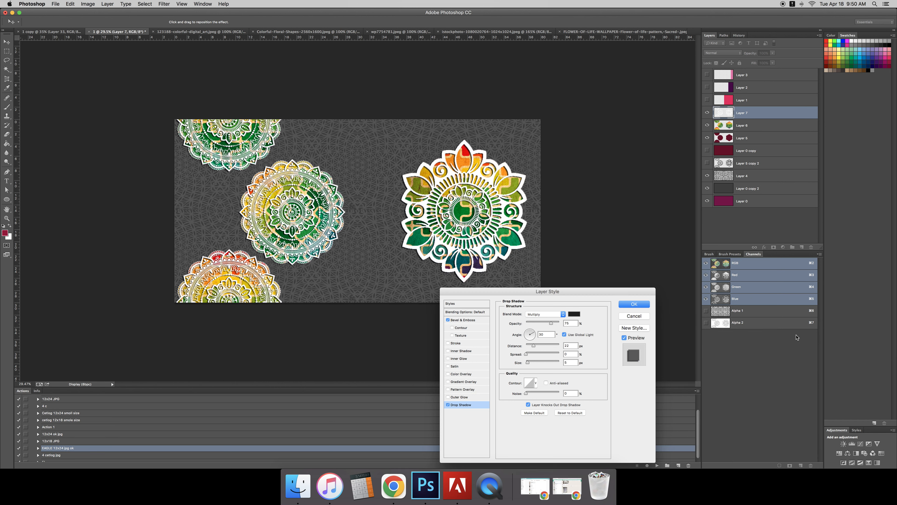
left_click(632, 304)
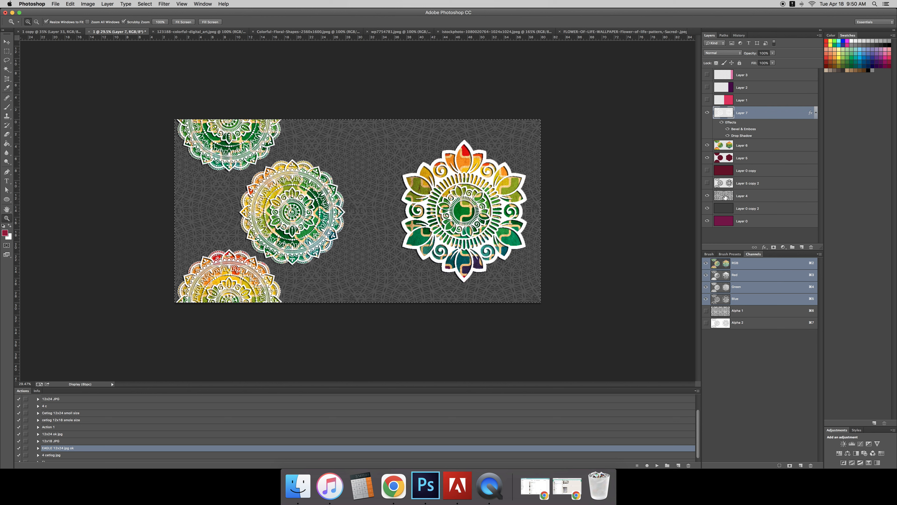
Select the matching areas of the flower-of-life pattern in the Alpha 1 channel using Similar, and hide the selection outline in the color view.
left_click(707, 196)
left_click(716, 315)
key("w")
left_click(380, 285)
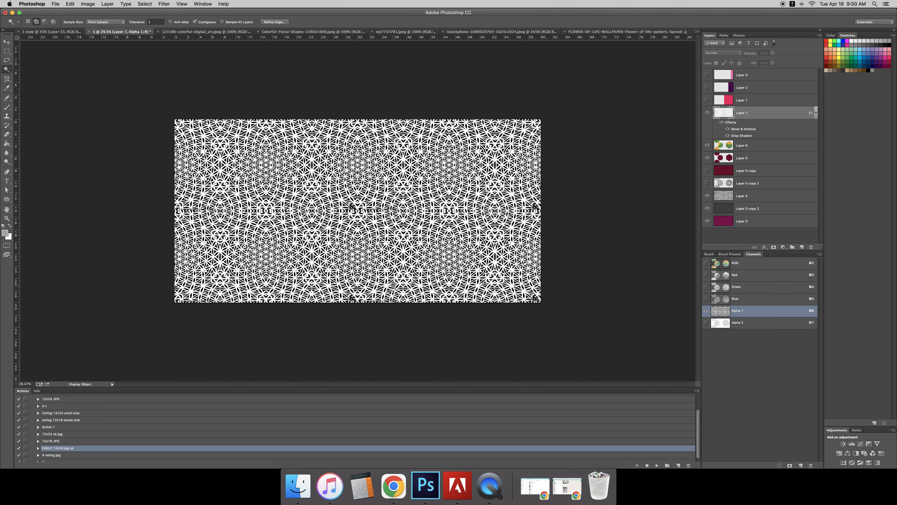
right_click(386, 285)
left_click(422, 368)
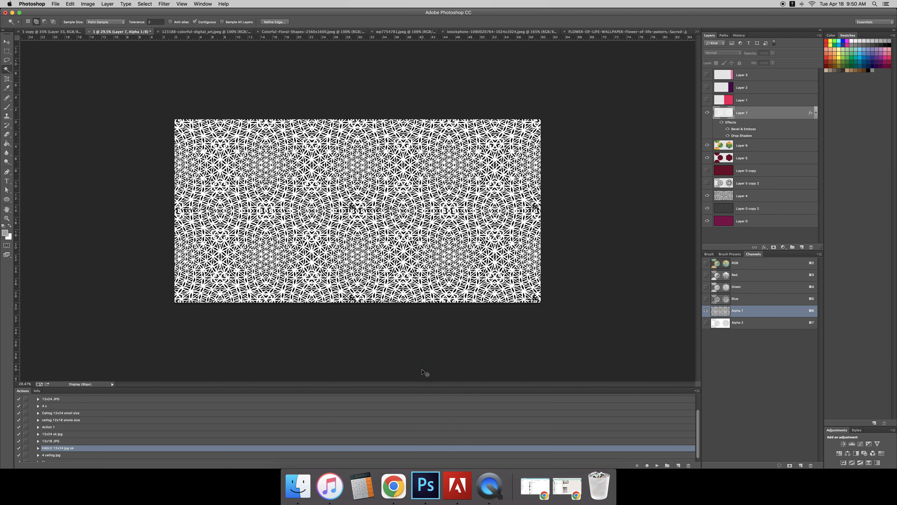
key("super+2")
key("super+h")
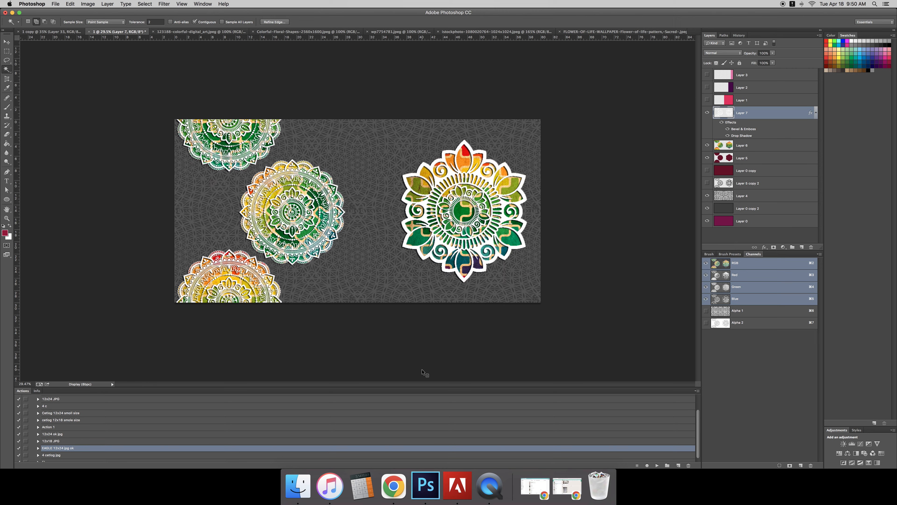
Copy the whole Colorful-Floral-Shapes-2560x1600.jpeg image and return to document 1.
key("ctrl+Tab")
key("ctrl+Tab")
key("ctrl+Tab")
key("ctrl+shift+Tab")
key("super+a")
key("super+c")
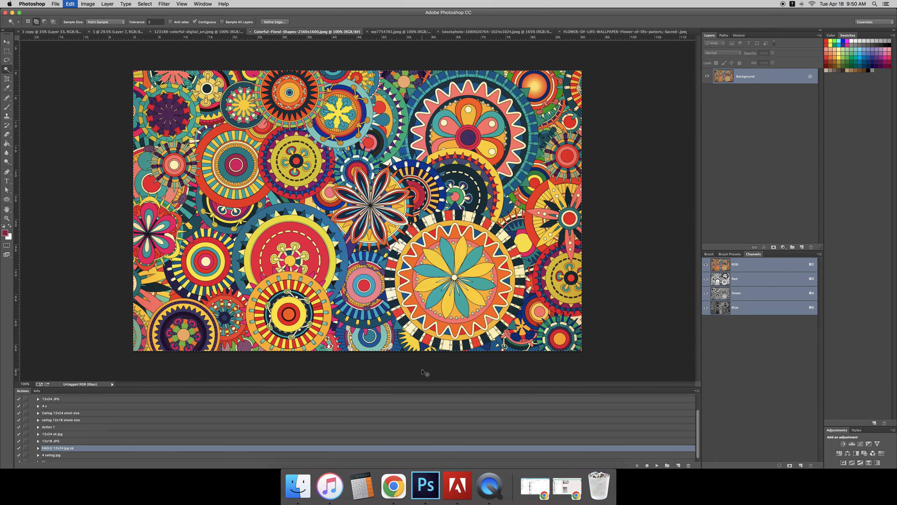
key("ctrl+shift+Tab")
key("ctrl+shift+Tab")
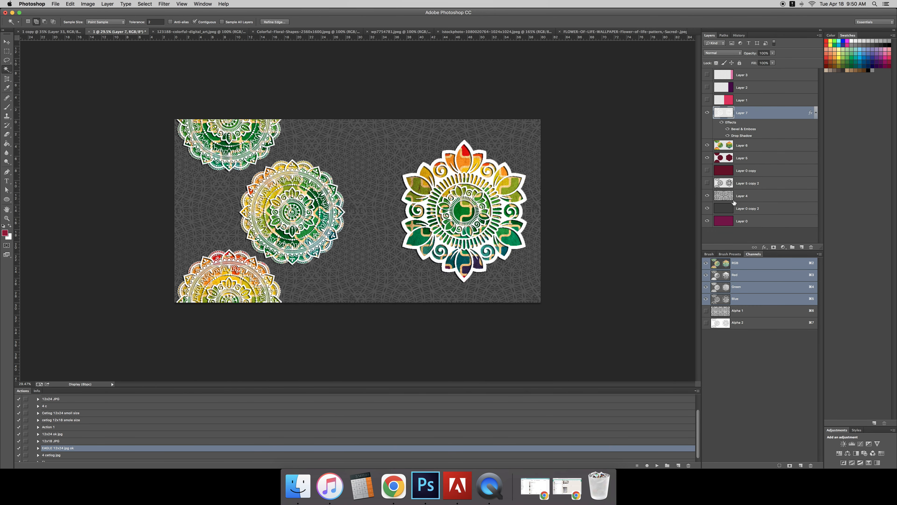
Reselect the matching flower-of-life areas in the Alpha 1 channel using Similar, sampling from a close-up, and restore the full-color view.
left_click(734, 200)
key("super+z")
left_click(724, 322)
left_click(727, 310)
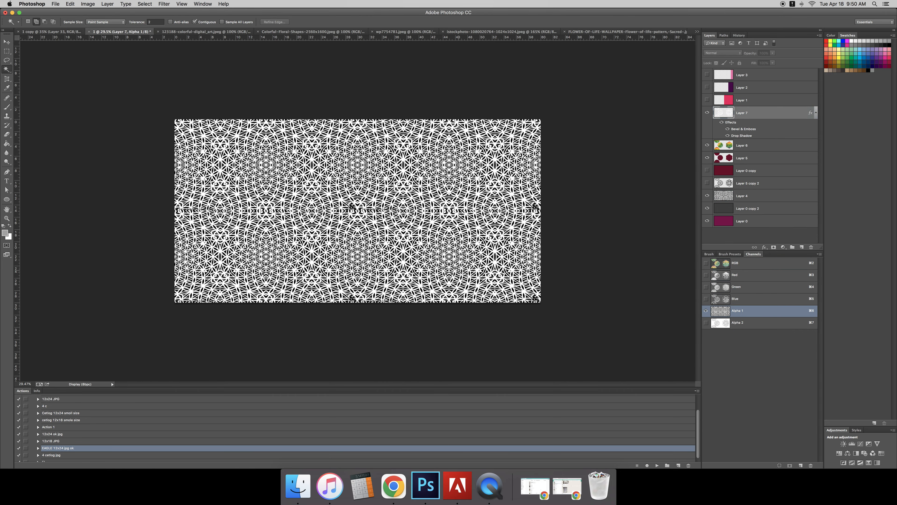
scroll(459, 266, "up", 10)
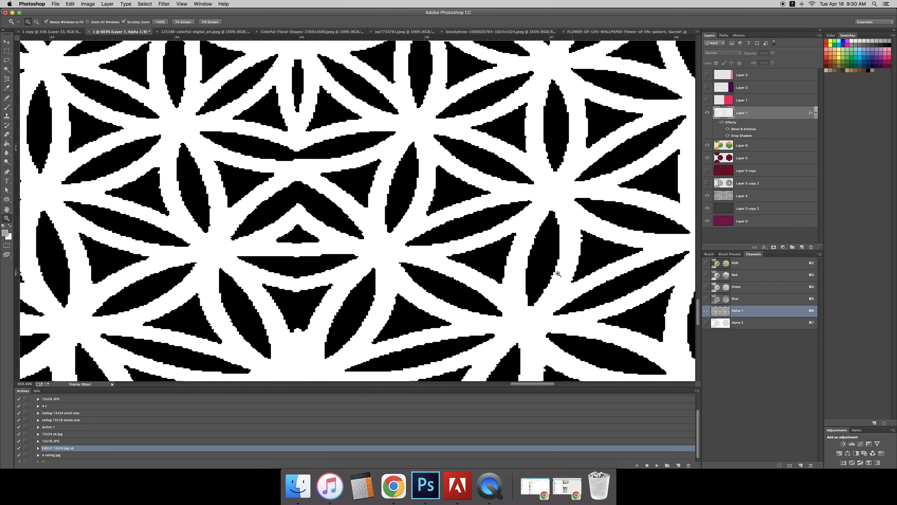
left_click(496, 262)
right_click(496, 262)
left_click(520, 342)
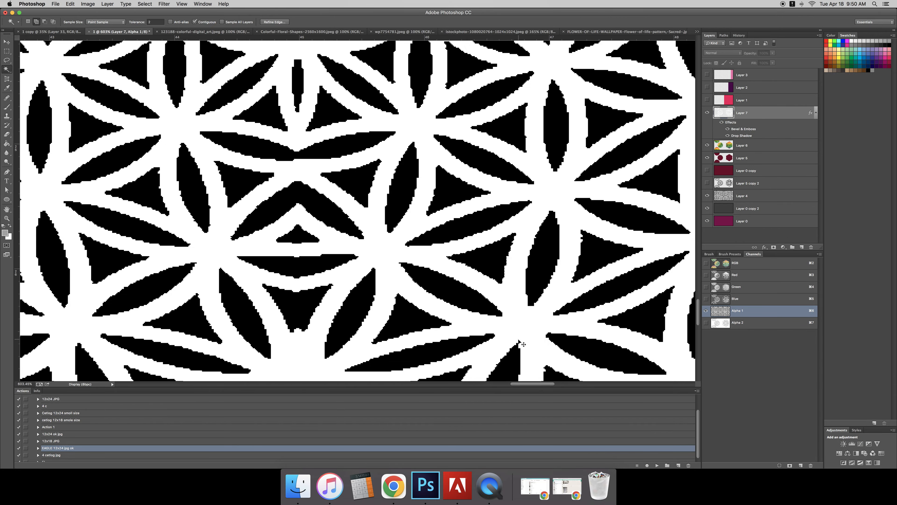
key("super+2")
Paste the floral shapes image into the selection as a masked layer above Layer 4 and enlarge it to cover the whole canvas.
key("z")
left_click_drag(514, 287, 332, 265)
left_click_drag(392, 271, 462, 279)
left_click(752, 197)
key("1")
key("super+alt+shift+v")
key("super+t")
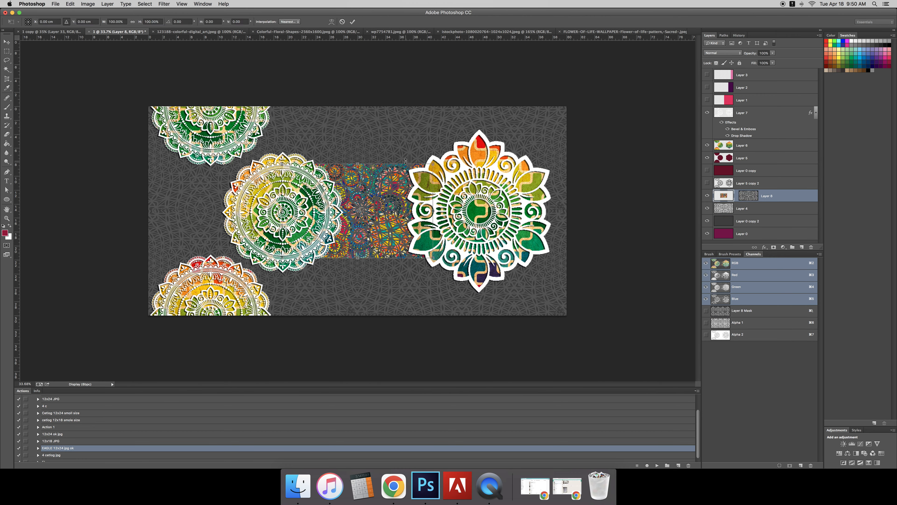
left_click_drag(426, 162, 582, 103)
key("Return")
key("z")
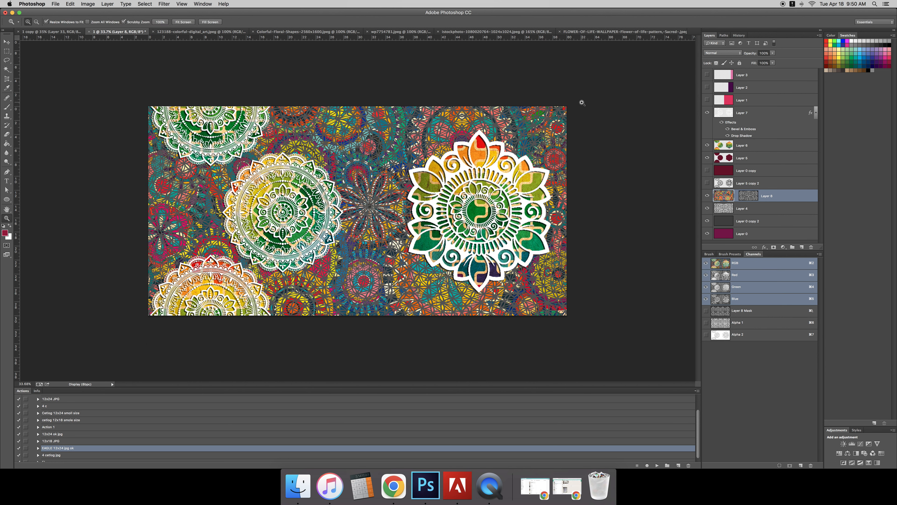